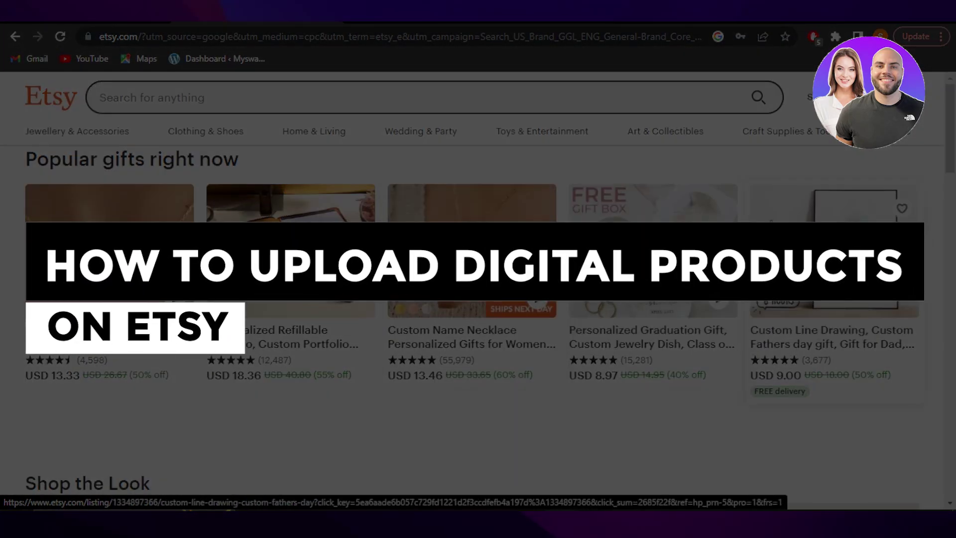
Scroll up and down the Etsy homepage to look over its content
{"action": "scroll", "coordinate": [499, 305], "scroll_direction": "down", "scroll_amount": 2}
{"action": "scroll", "coordinate": [955, 254], "scroll_direction": "down", "scroll_amount": 10}
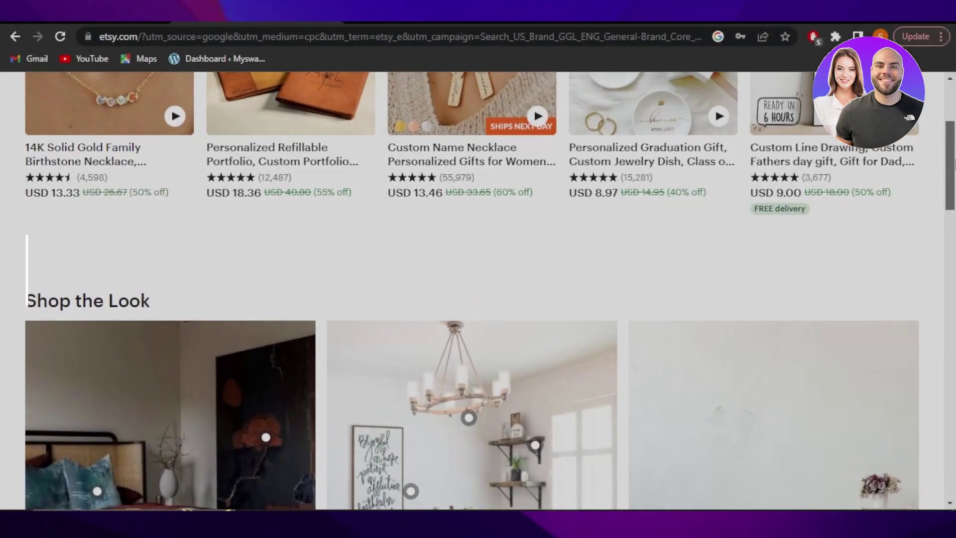
{"action": "scroll", "coordinate": [955, 254], "scroll_direction": "down", "scroll_amount": 5}
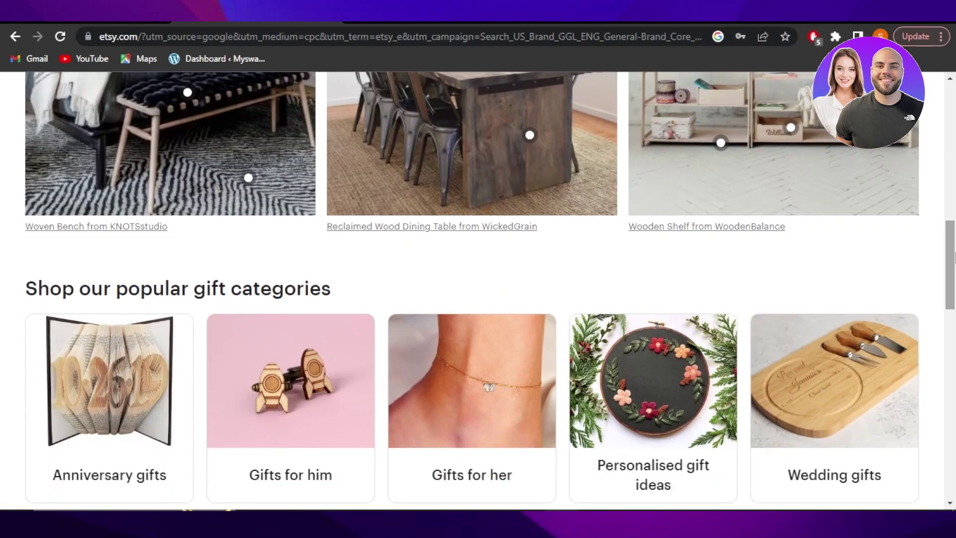
{"action": "scroll", "coordinate": [955, 199], "scroll_direction": "up", "scroll_amount": 10}
{"action": "scroll", "coordinate": [955, 188], "scroll_direction": "up", "scroll_amount": 3}
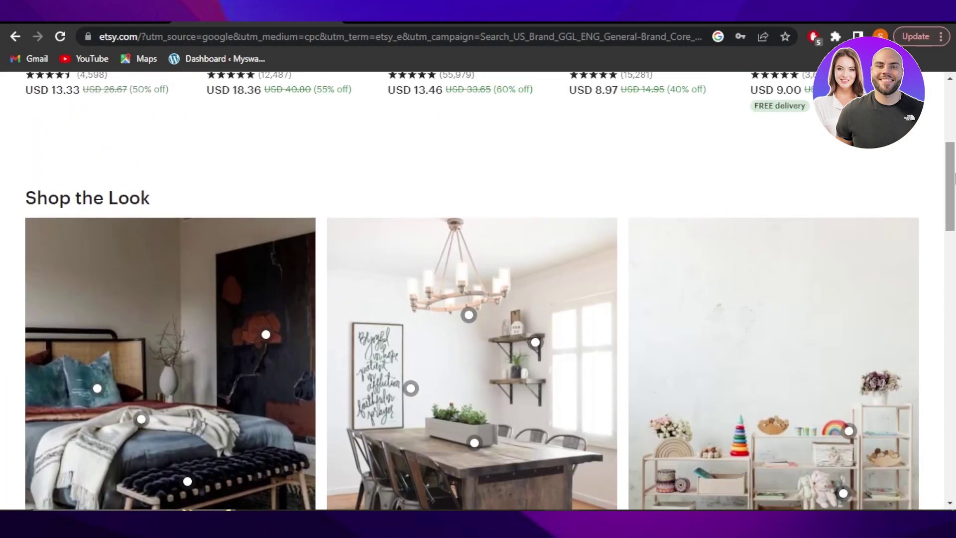
{"action": "left_click_drag", "start_coordinate": [955, 178], "coordinate": [953, 91]}
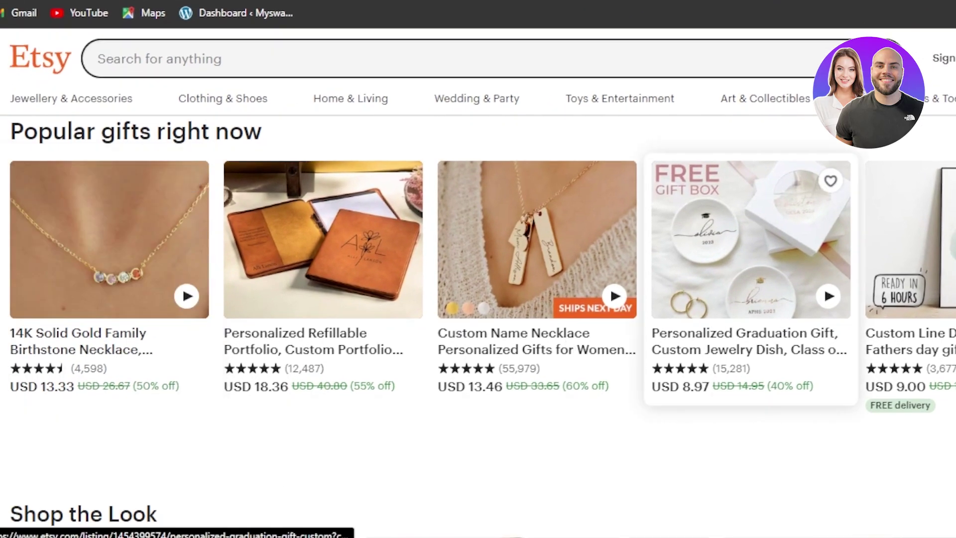
{"action": "scroll", "coordinate": [479, 299], "scroll_direction": "down", "scroll_amount": 5}
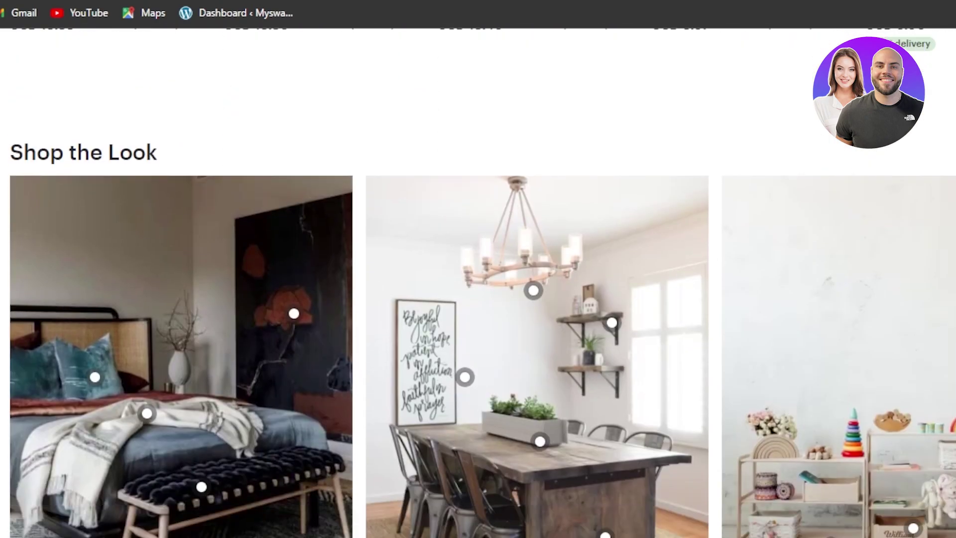
{"action": "scroll", "coordinate": [479, 299], "scroll_direction": "down", "scroll_amount": 7}
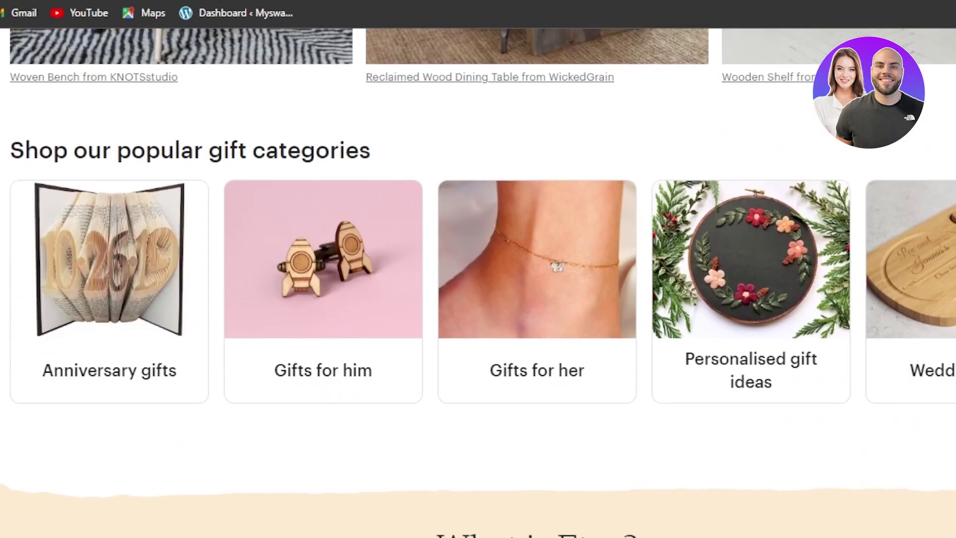
{"action": "scroll", "coordinate": [479, 299], "scroll_direction": "down", "scroll_amount": 7}
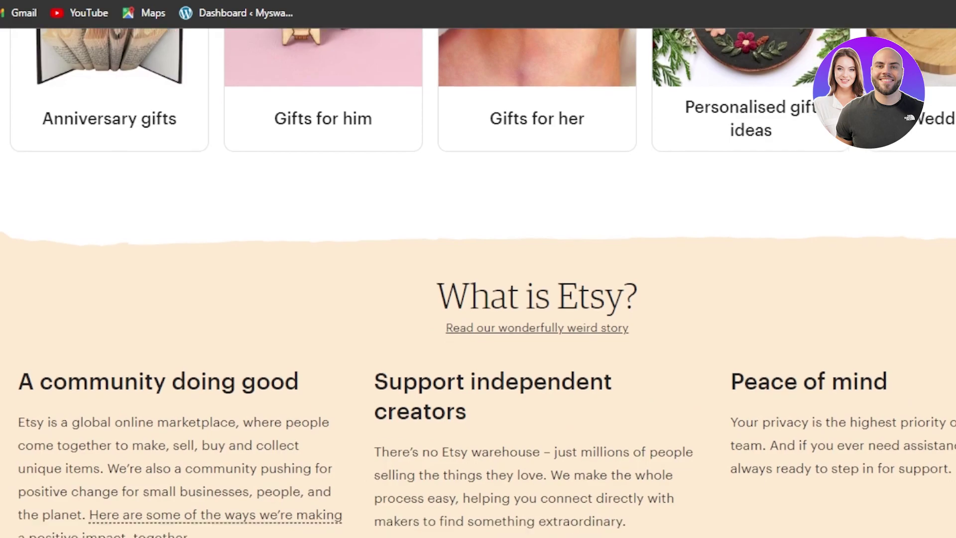
{"action": "scroll", "coordinate": [478, 299], "scroll_direction": "up", "scroll_amount": 10}
{"action": "scroll", "coordinate": [478, 300], "scroll_direction": "up", "scroll_amount": 8}
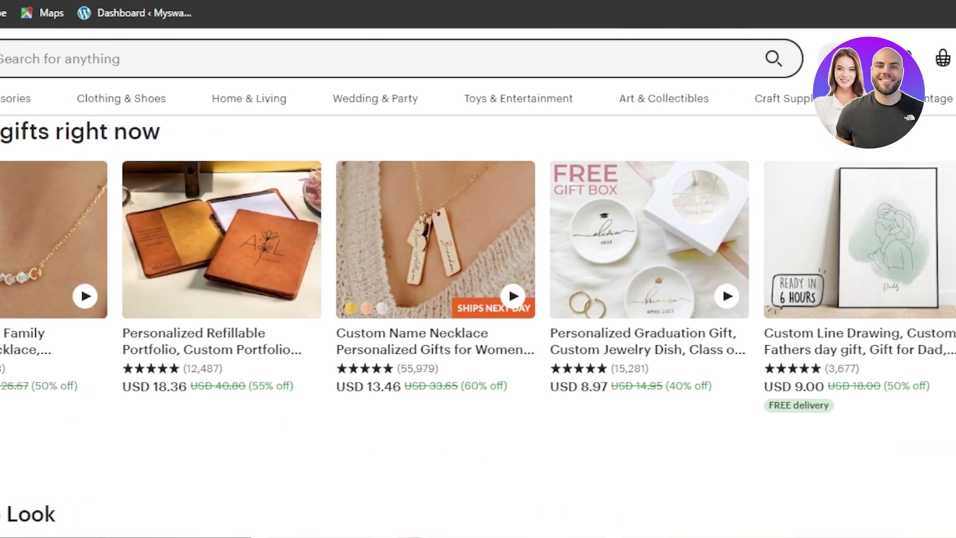
Open and close the sign-in form, then scroll the homepage's personal welcome and recent activity
{"action": "left_click", "coordinate": [728, 182]}
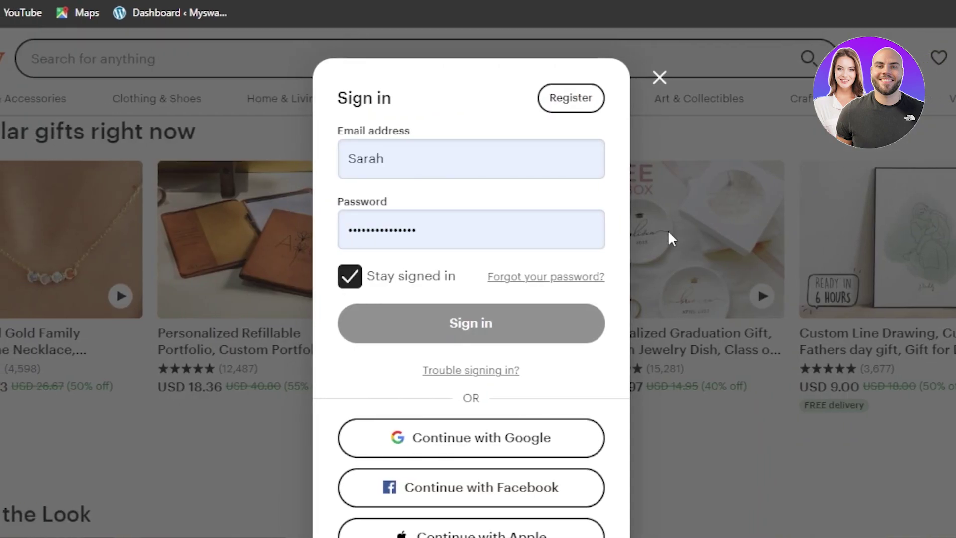
{"action": "left_click", "coordinate": [659, 78]}
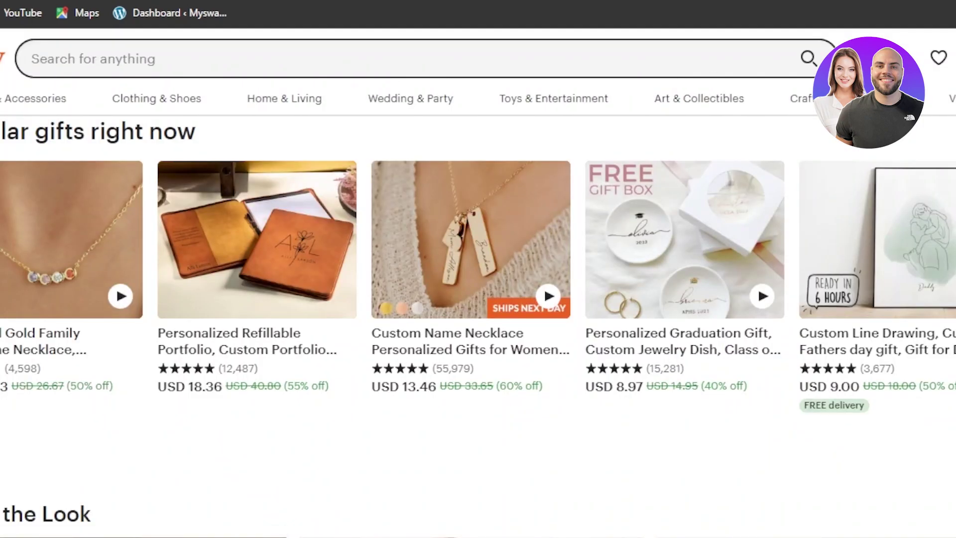
{"action": "scroll", "coordinate": [478, 278], "scroll_direction": "down", "scroll_amount": 8}
{"action": "scroll", "coordinate": [479, 279], "scroll_direction": "down", "scroll_amount": 10}
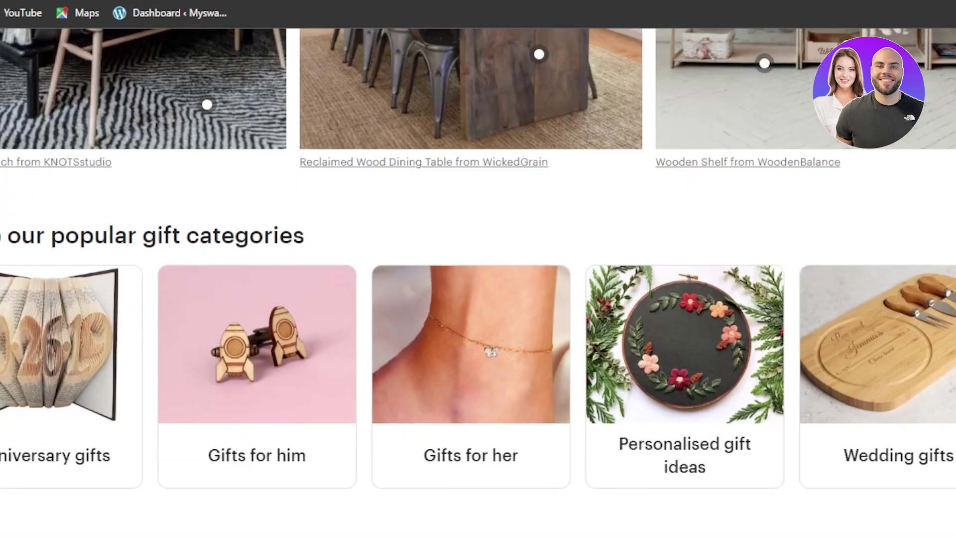
{"action": "scroll", "coordinate": [479, 279], "scroll_direction": "up", "scroll_amount": 11}
{"action": "scroll", "coordinate": [478, 278], "scroll_direction": "up", "scroll_amount": 6}
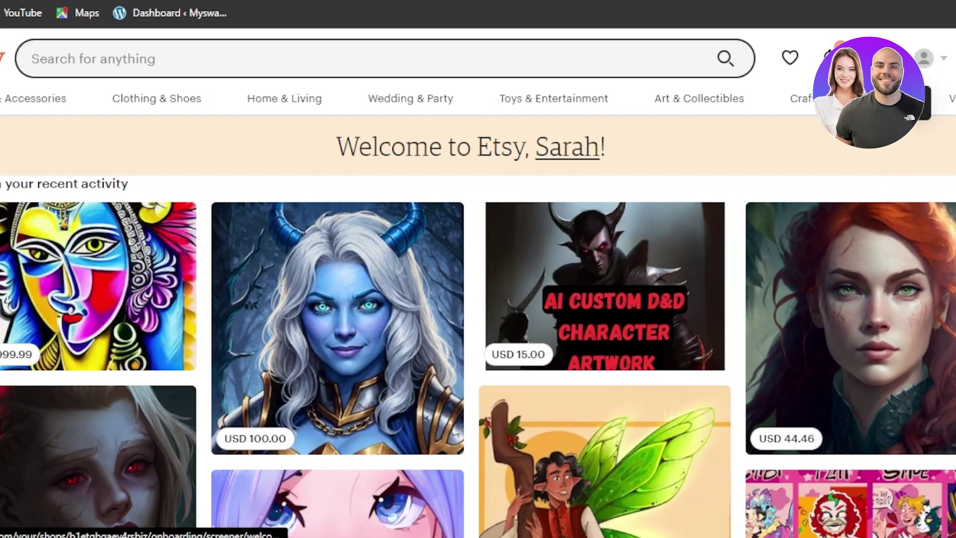
Scroll down and back up through the shop onboarding page
{"action": "scroll", "coordinate": [478, 279], "scroll_direction": "down", "scroll_amount": 10}
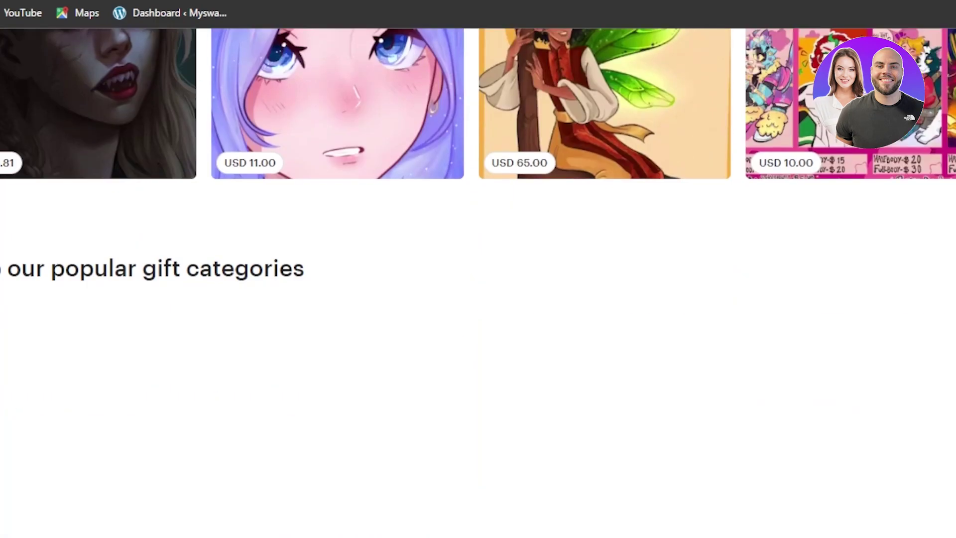
{"action": "scroll", "coordinate": [478, 279], "scroll_direction": "down", "scroll_amount": 5}
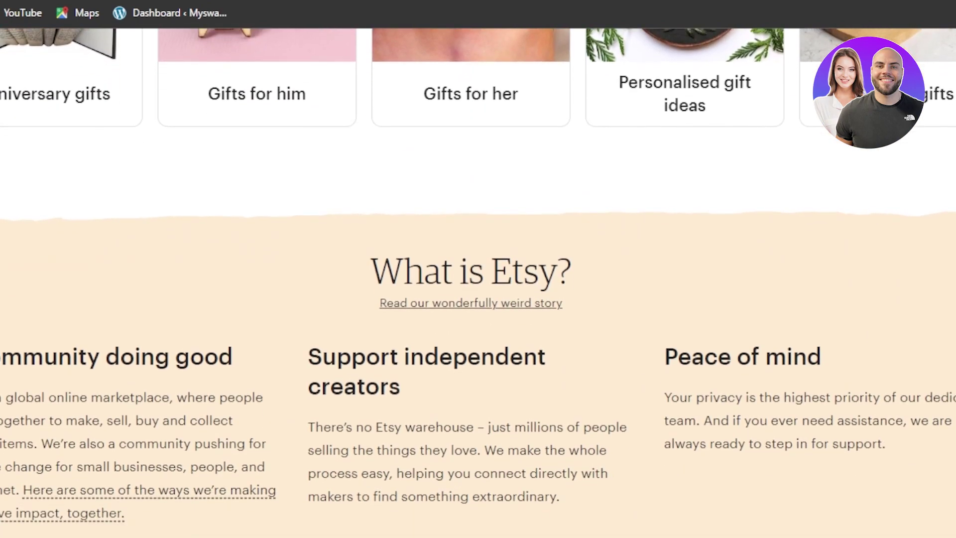
{"action": "scroll", "coordinate": [478, 278], "scroll_direction": "up", "scroll_amount": 10}
{"action": "scroll", "coordinate": [478, 279], "scroll_direction": "up", "scroll_amount": 6}
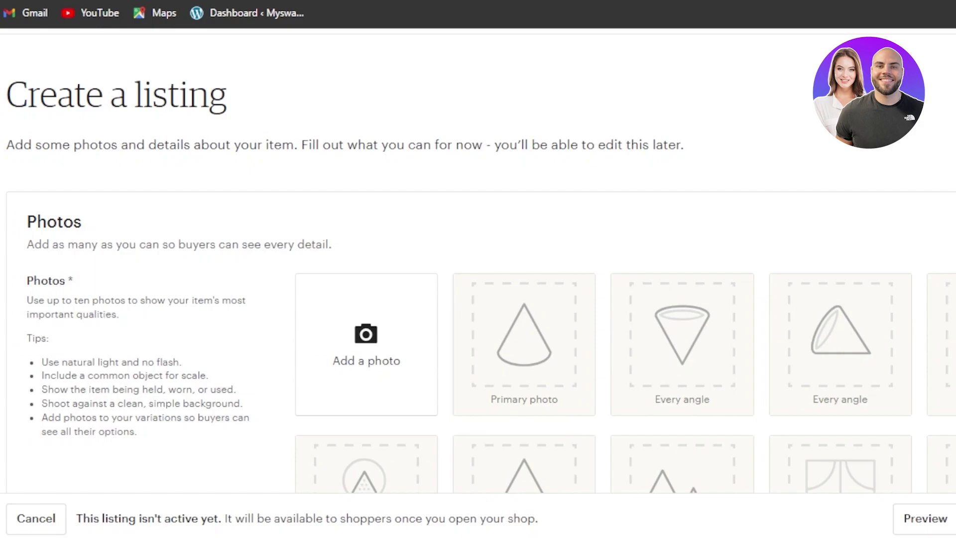
Scroll over the Create a listing page showing the uploaded artwork photo
{"action": "scroll", "coordinate": [478, 259], "scroll_direction": "down", "scroll_amount": 15}
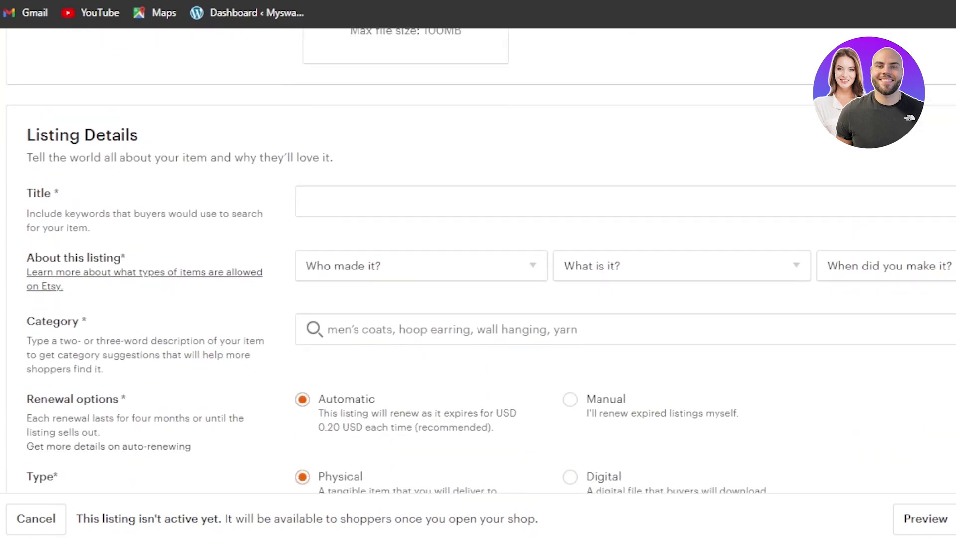
{"action": "scroll", "coordinate": [478, 259], "scroll_direction": "up", "scroll_amount": 13}
{"action": "scroll", "coordinate": [478, 259], "scroll_direction": "down", "scroll_amount": 1}
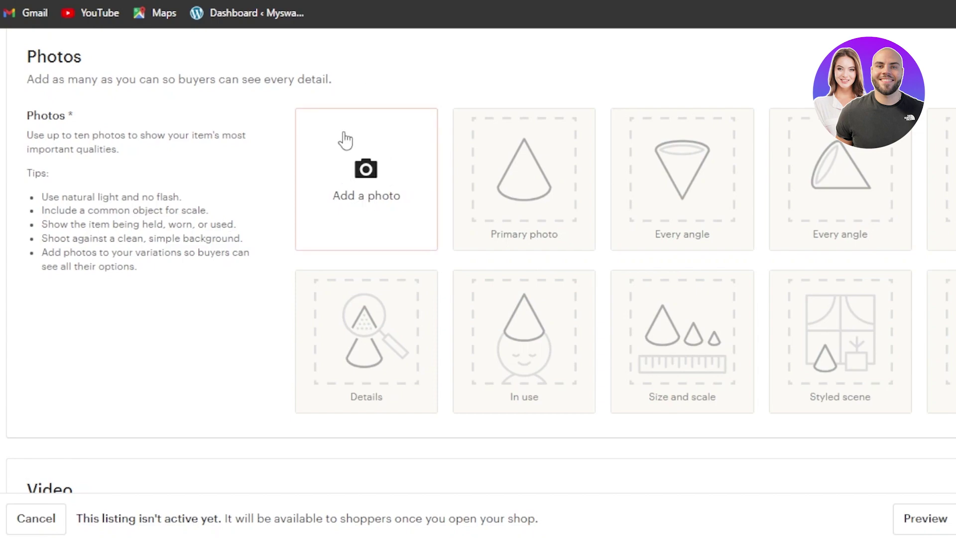
{"action": "scroll", "coordinate": [355, 158], "scroll_direction": "up", "scroll_amount": 1}
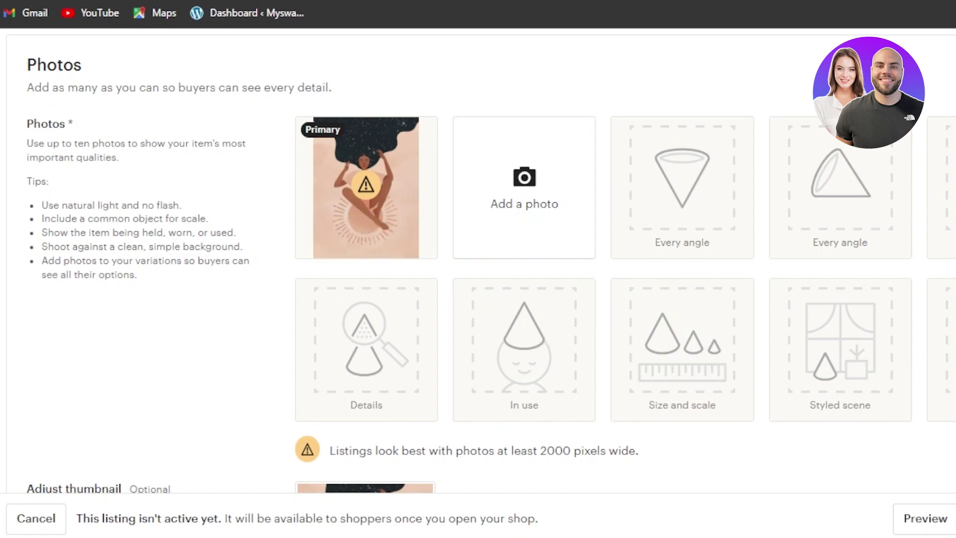
{"action": "scroll", "coordinate": [482, 262], "scroll_direction": "down", "scroll_amount": 6}
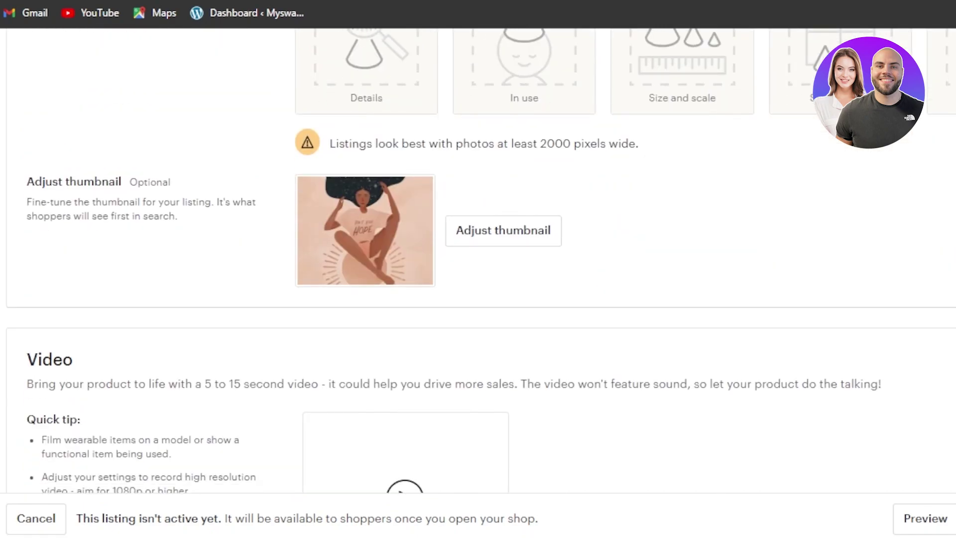
{"action": "scroll", "coordinate": [481, 261], "scroll_direction": "up", "scroll_amount": 6}
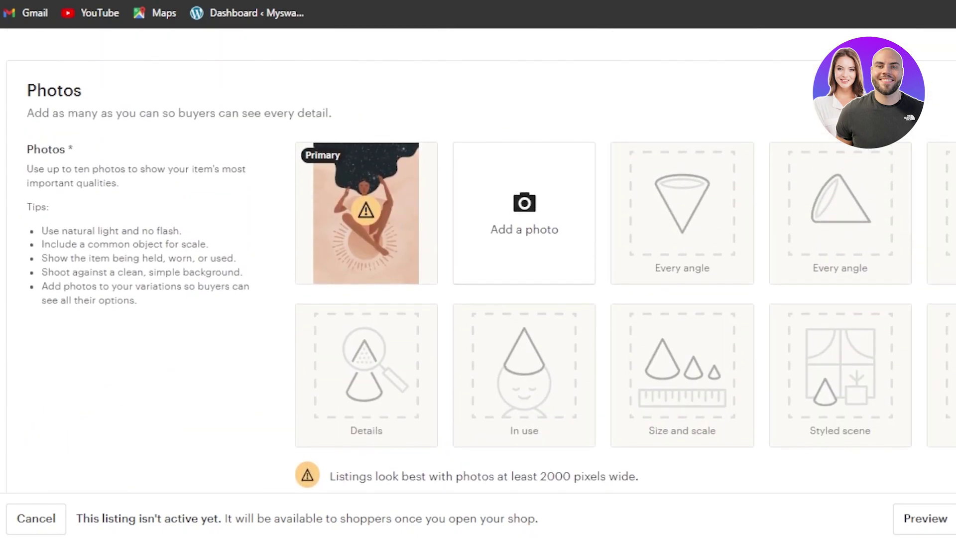
{"action": "scroll", "coordinate": [481, 262], "scroll_direction": "down", "scroll_amount": 7}
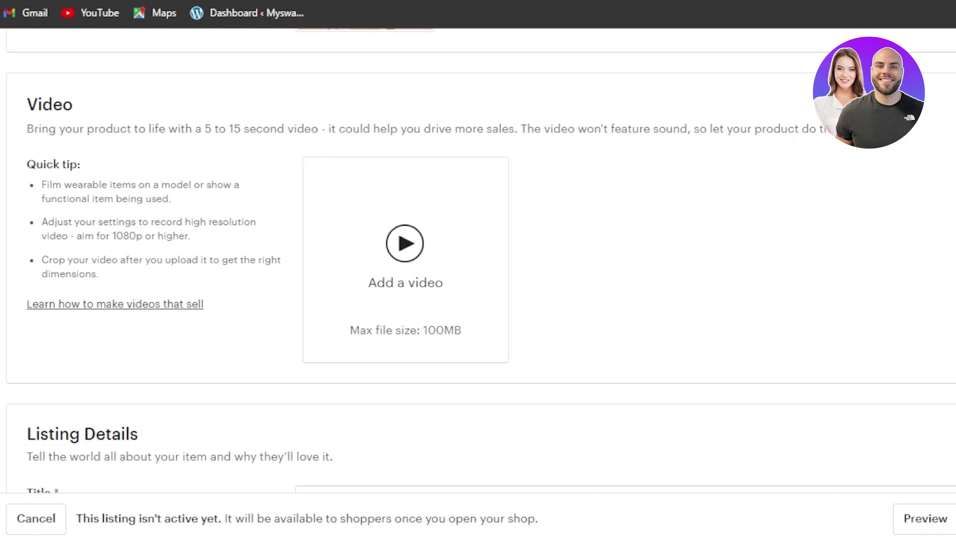
Enter the listing title 'Printable Wall Art'
{"action": "scroll", "coordinate": [478, 259], "scroll_direction": "down", "scroll_amount": 7}
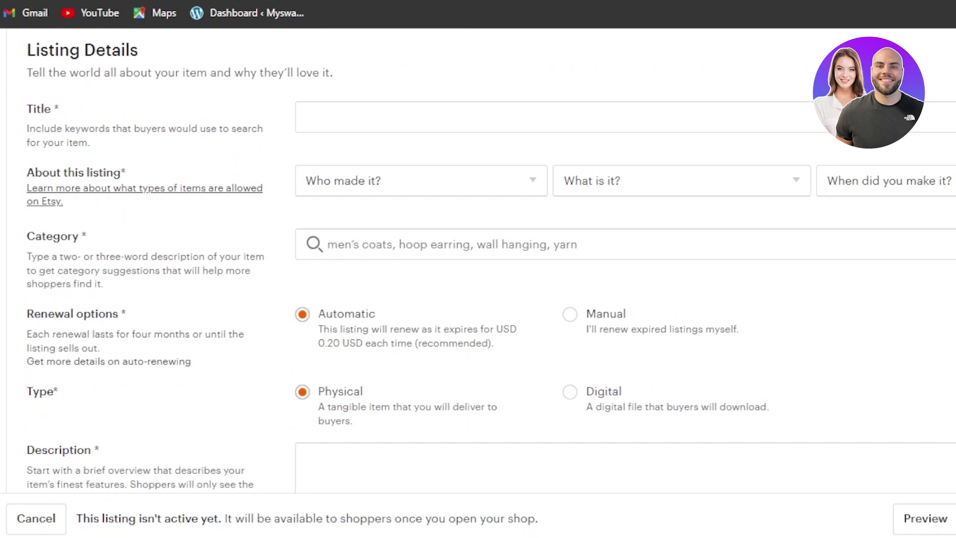
{"action": "scroll", "coordinate": [478, 259], "scroll_direction": "down", "scroll_amount": 1}
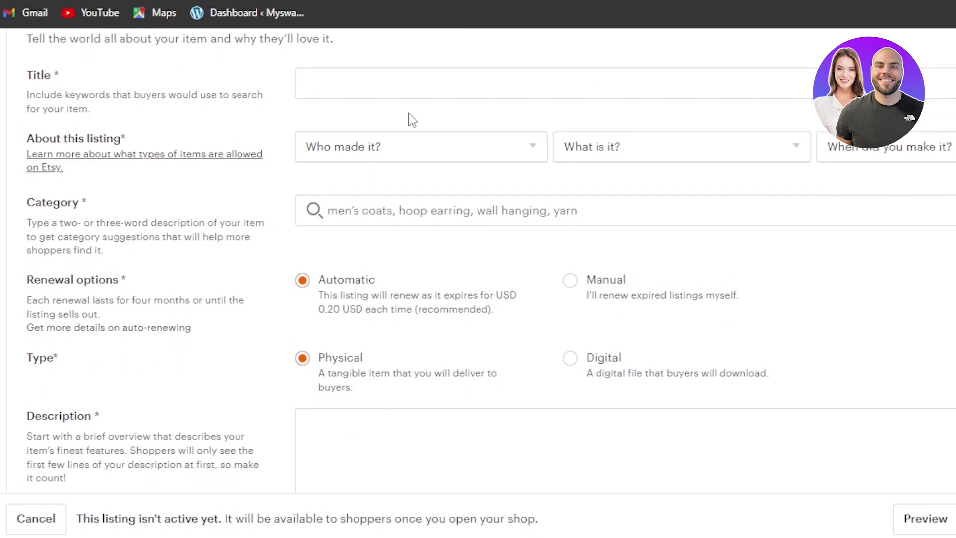
{"action": "left_click", "coordinate": [389, 84]}
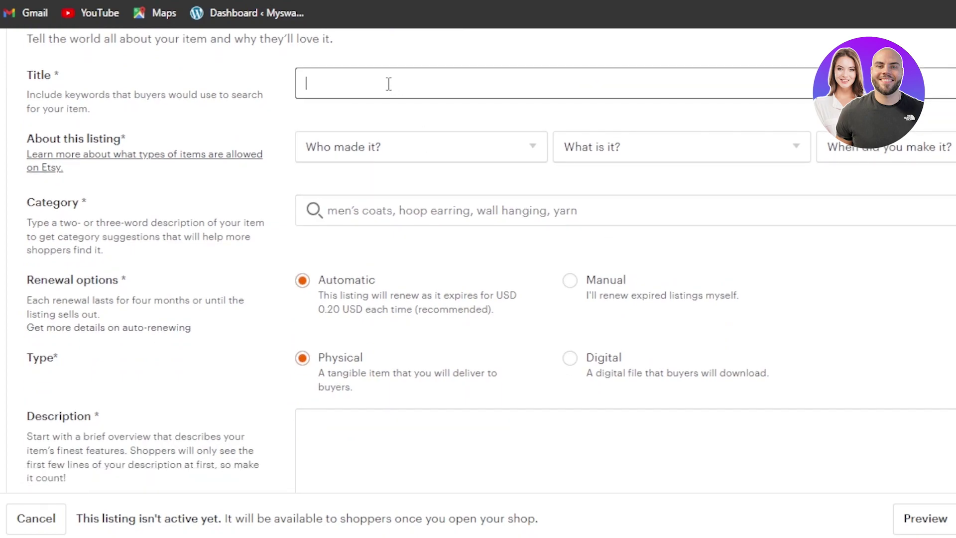
{"action": "type", "text": "W"}
{"action": "key", "text": "BackSpace"}
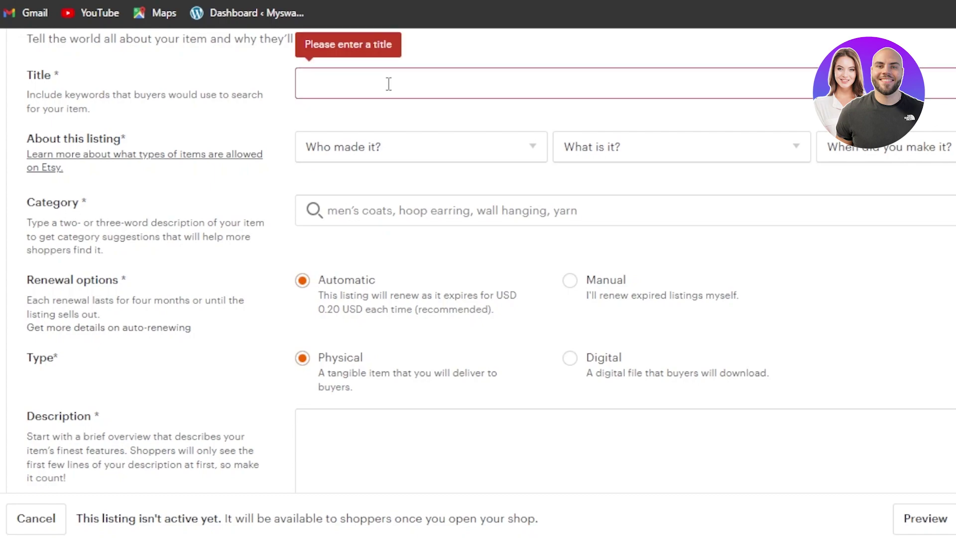
{"action": "type", "text": "Printa"}
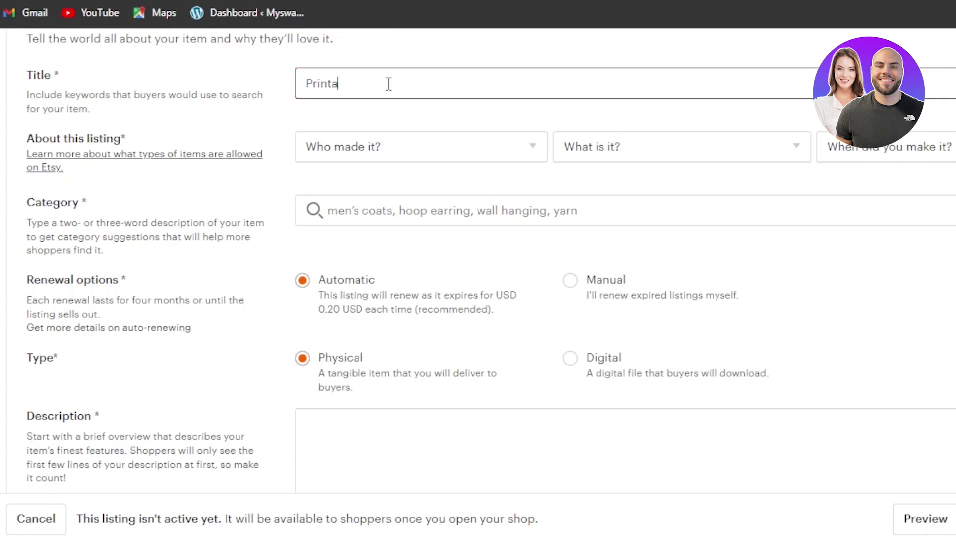
{"action": "type", "text": "ble Wall Art"}
Set Who made it to 'I did' and What is it to 'A finished product'
{"action": "left_click", "coordinate": [450, 159]}
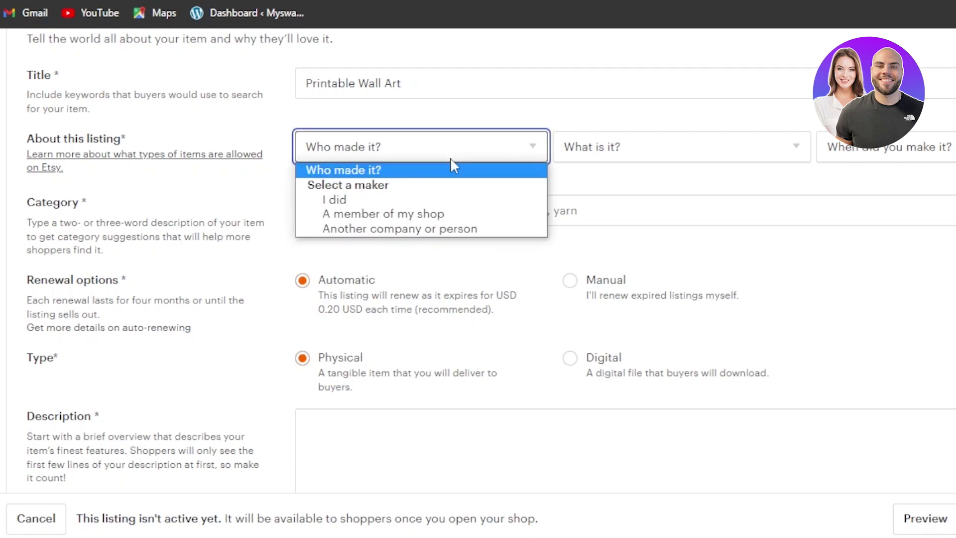
{"action": "left_click", "coordinate": [422, 201]}
{"action": "left_click", "coordinate": [649, 158]}
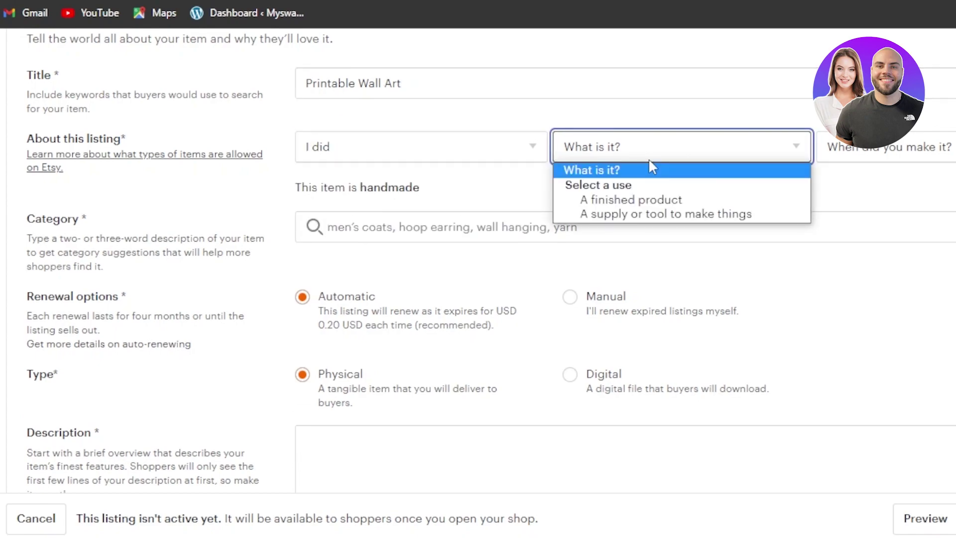
{"action": "left_click", "coordinate": [656, 199]}
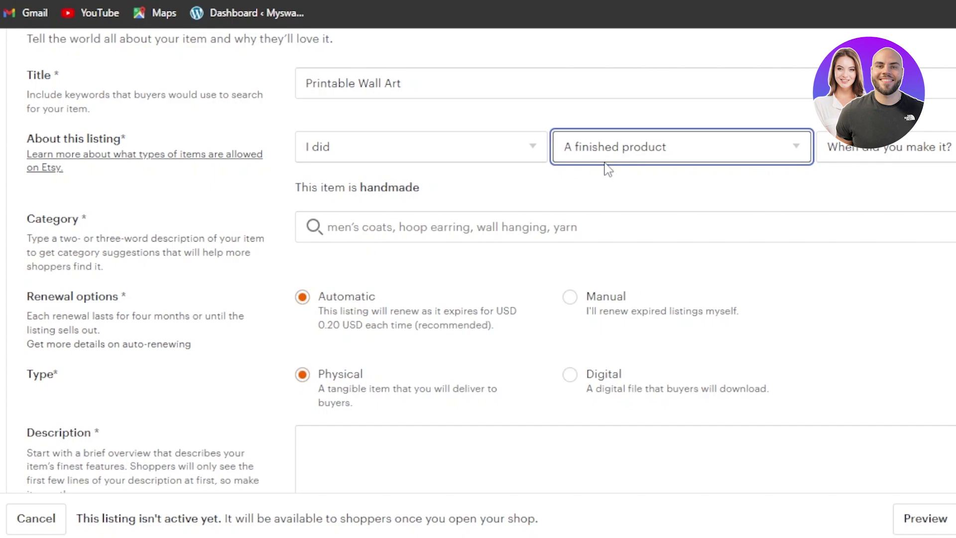
Set 'When did you make it?' to 2020 - 2023
{"action": "left_click", "coordinate": [871, 158]}
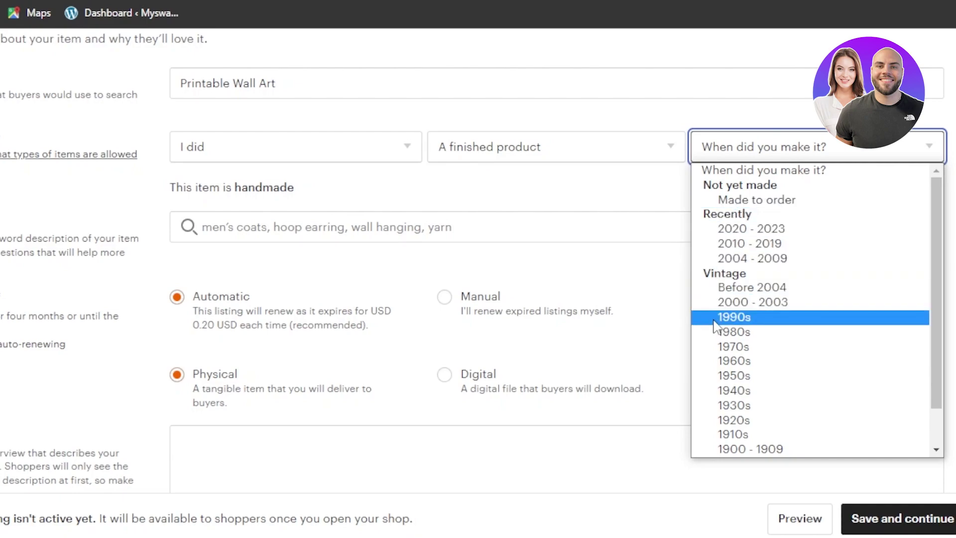
{"action": "left_click", "coordinate": [714, 230]}
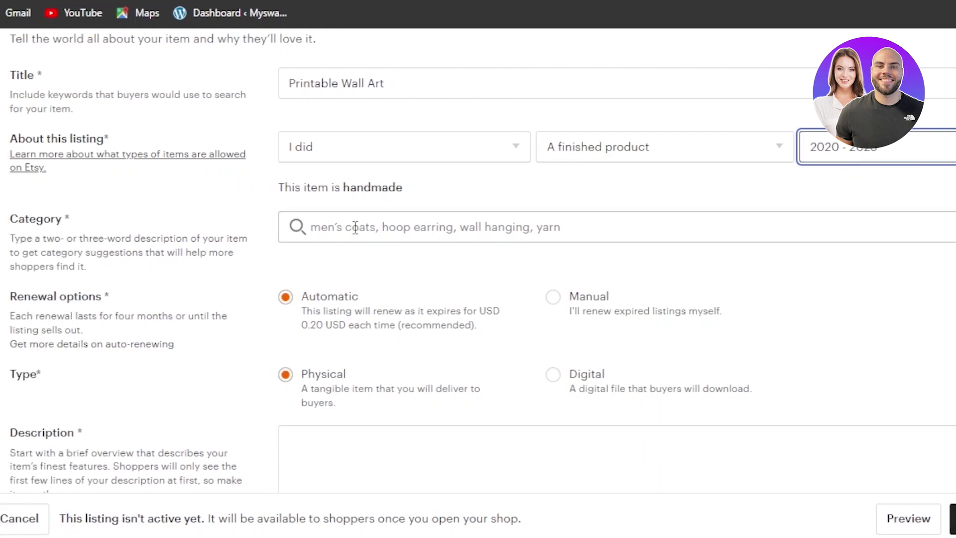
{"action": "left_click", "coordinate": [247, 222]}
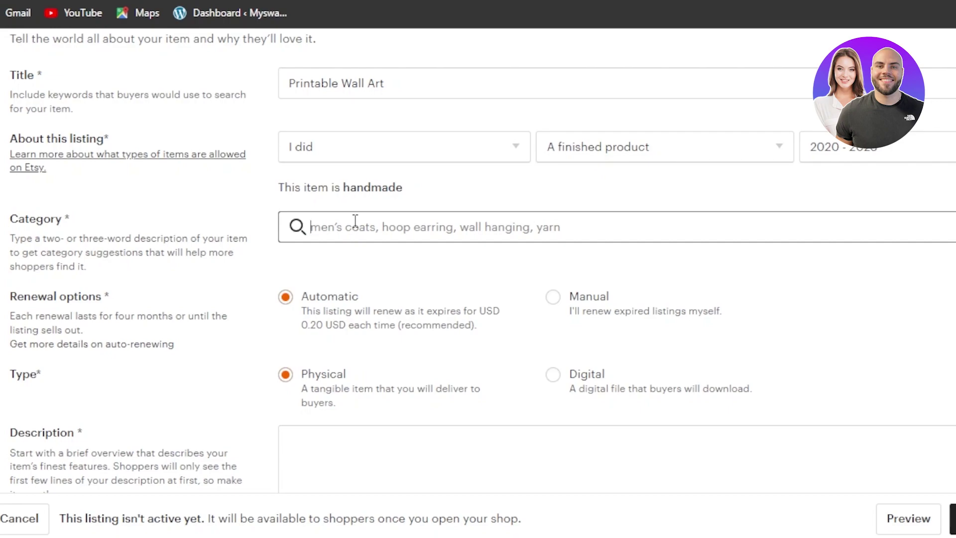
Search 'wall art' and choose the wall art in Digital Prints category
{"action": "type", "text": "w"}
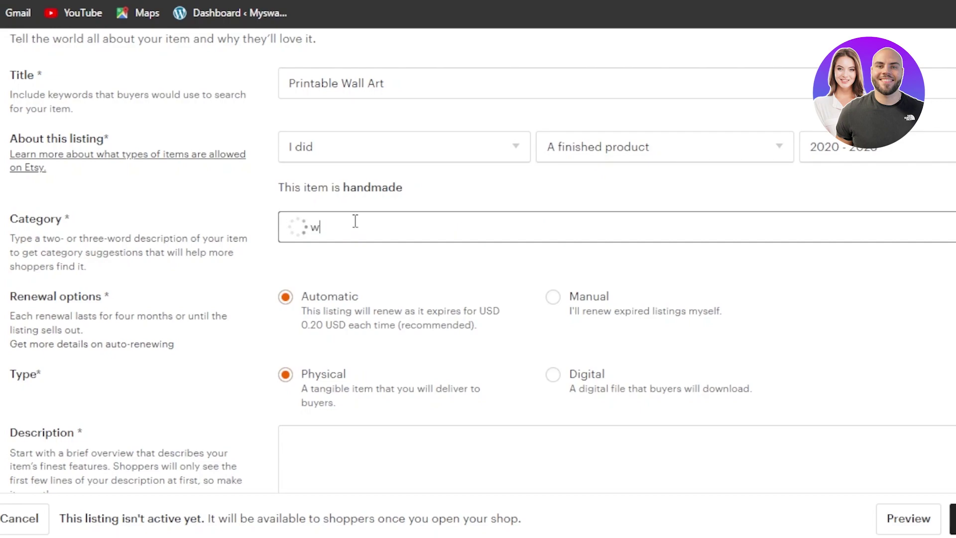
{"action": "type", "text": "all art"}
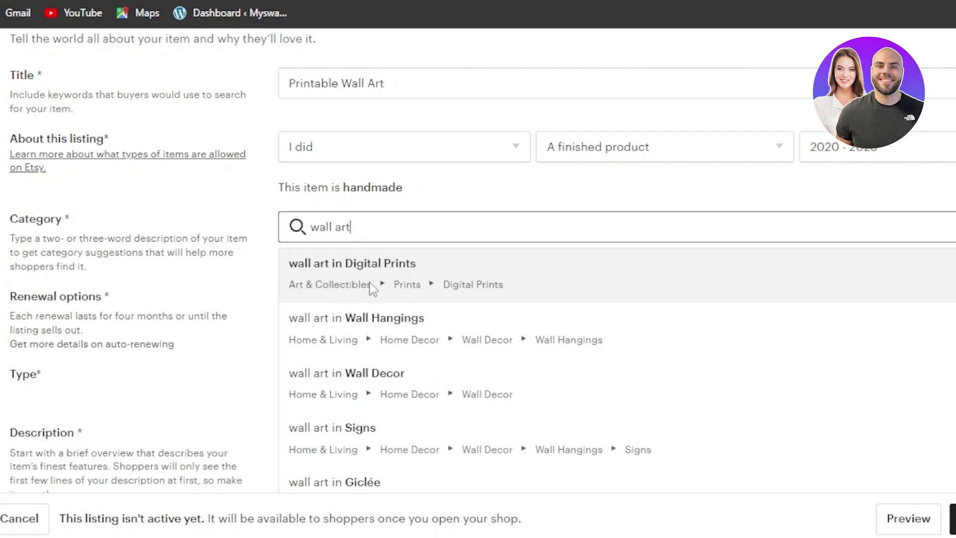
{"action": "left_click", "coordinate": [464, 280]}
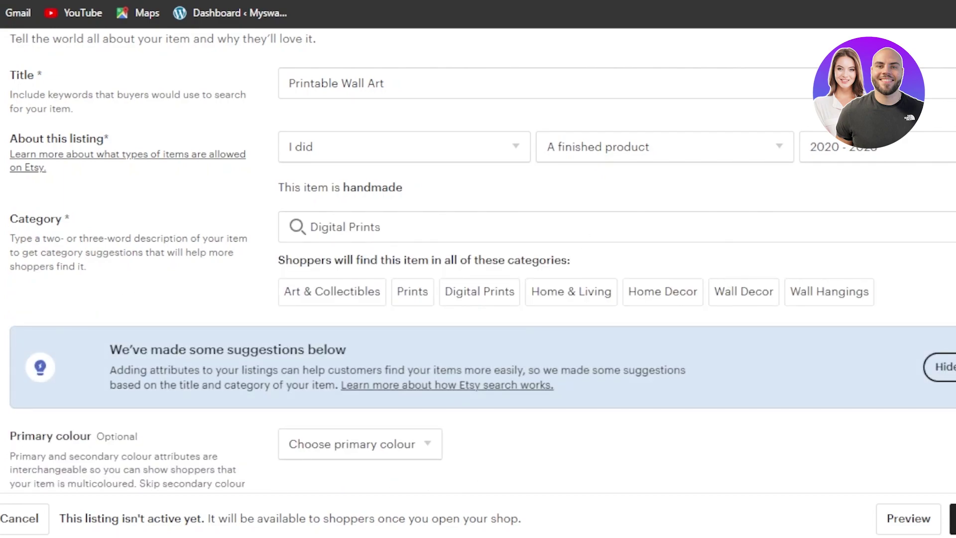
{"action": "scroll", "coordinate": [791, 214], "scroll_direction": "down", "scroll_amount": 5}
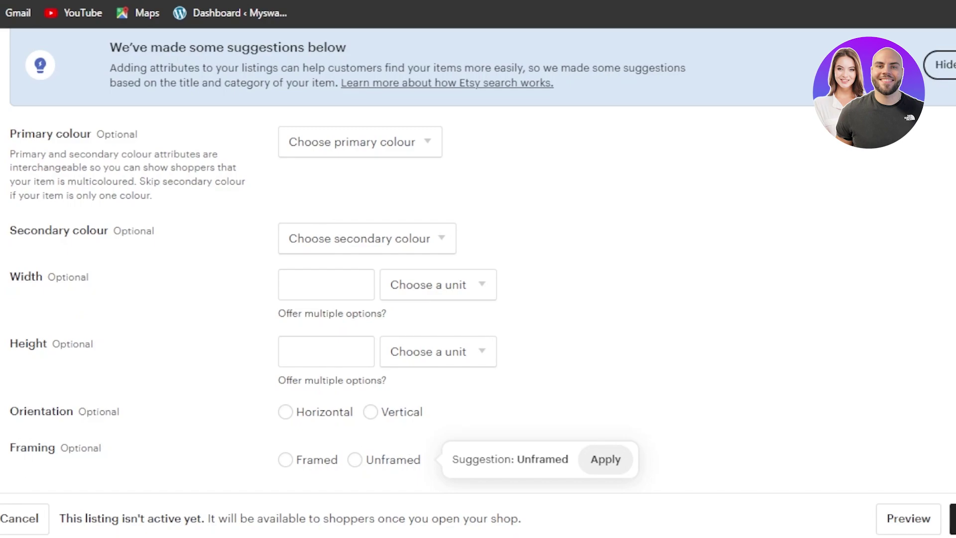
{"action": "scroll", "coordinate": [478, 259], "scroll_direction": "down", "scroll_amount": 3}
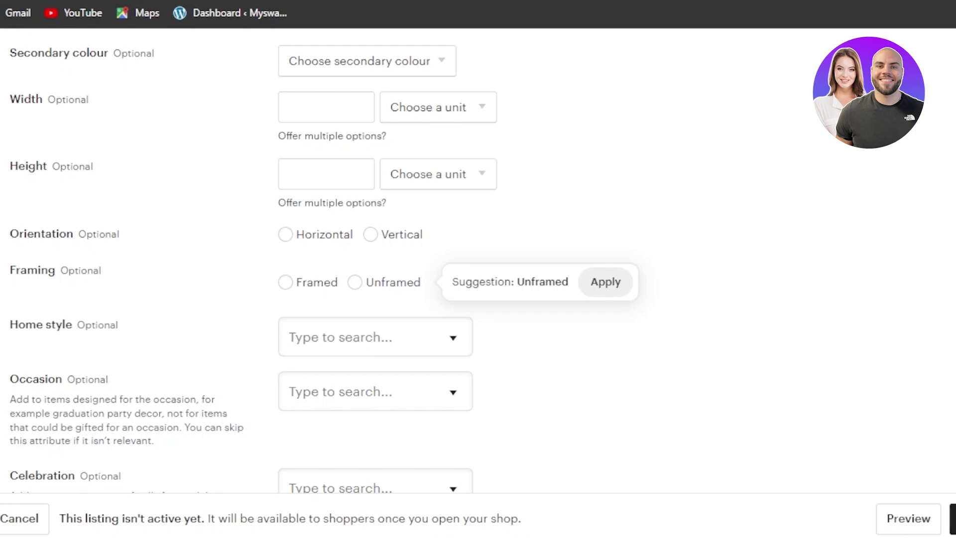
{"action": "scroll", "coordinate": [478, 259], "scroll_direction": "down", "scroll_amount": 12}
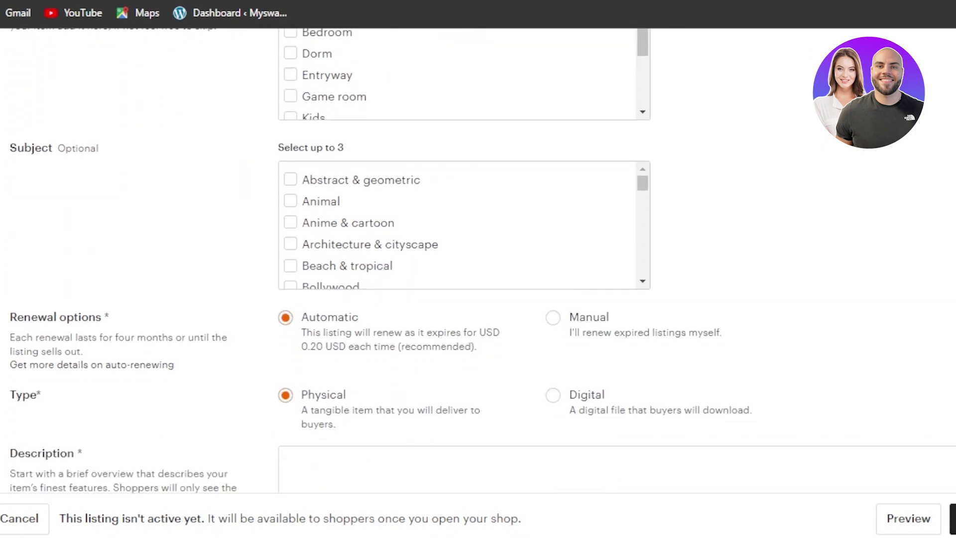
{"action": "scroll", "coordinate": [478, 259], "scroll_direction": "down", "scroll_amount": 5}
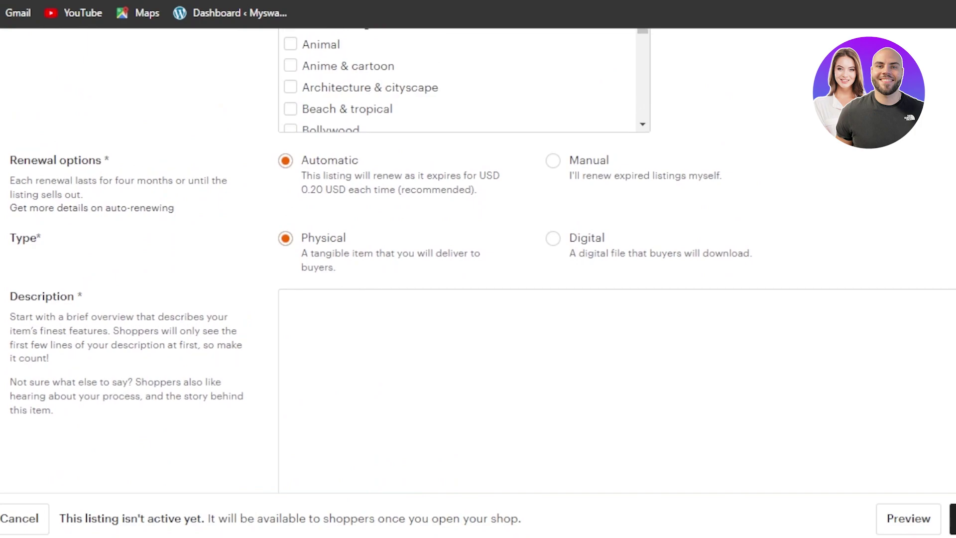
{"action": "scroll", "coordinate": [479, 259], "scroll_direction": "up", "scroll_amount": 1}
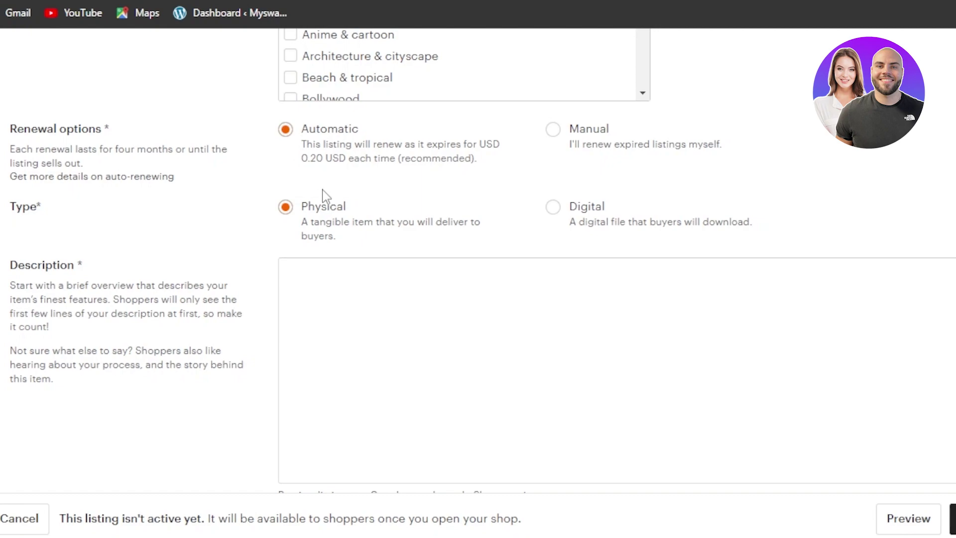
Set renewal to Manual and the item type to Digital
{"action": "left_click", "coordinate": [554, 130]}
{"action": "left_click", "coordinate": [554, 209]}
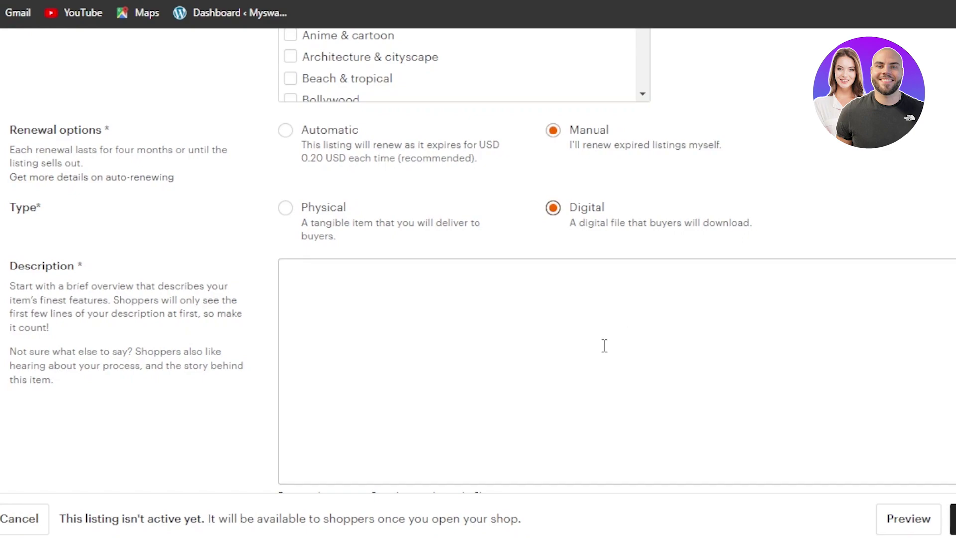
Write 'description' in the listing's Description box
{"action": "left_click", "coordinate": [317, 269]}
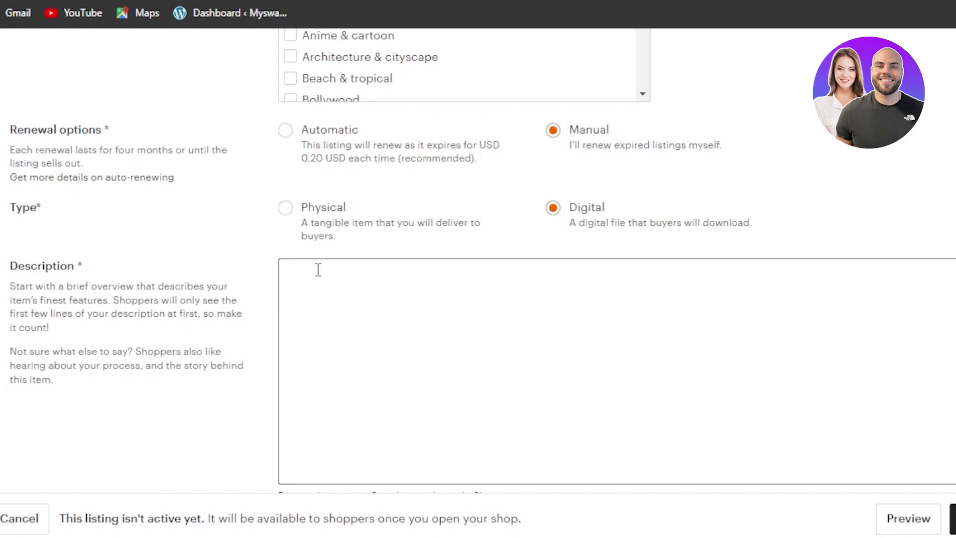
{"action": "type", "text": "description"}
{"action": "scroll", "coordinate": [478, 269], "scroll_direction": "down", "scroll_amount": 8}
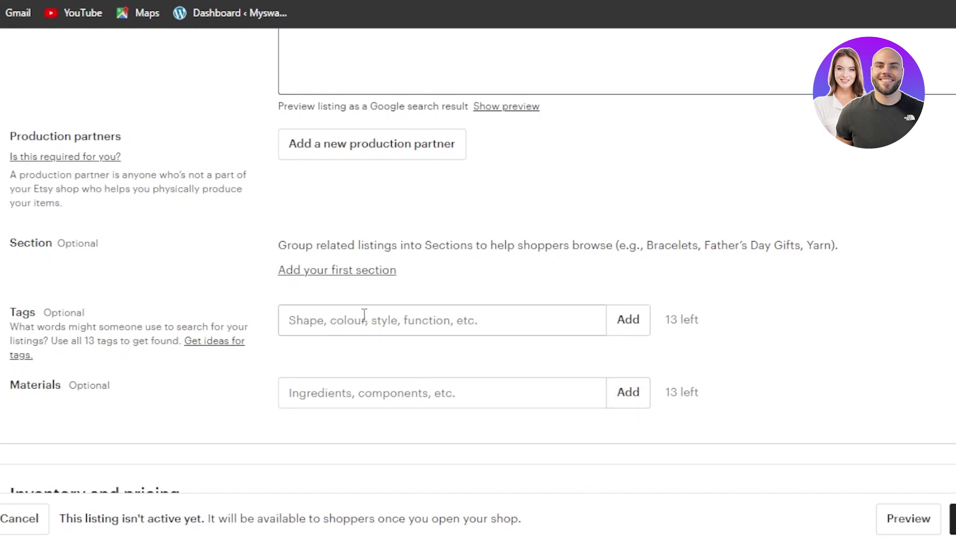
Add the tags digital art, wall art, printable and aesthetic
{"action": "left_click", "coordinate": [342, 324]}
{"action": "type", "text": "d"}
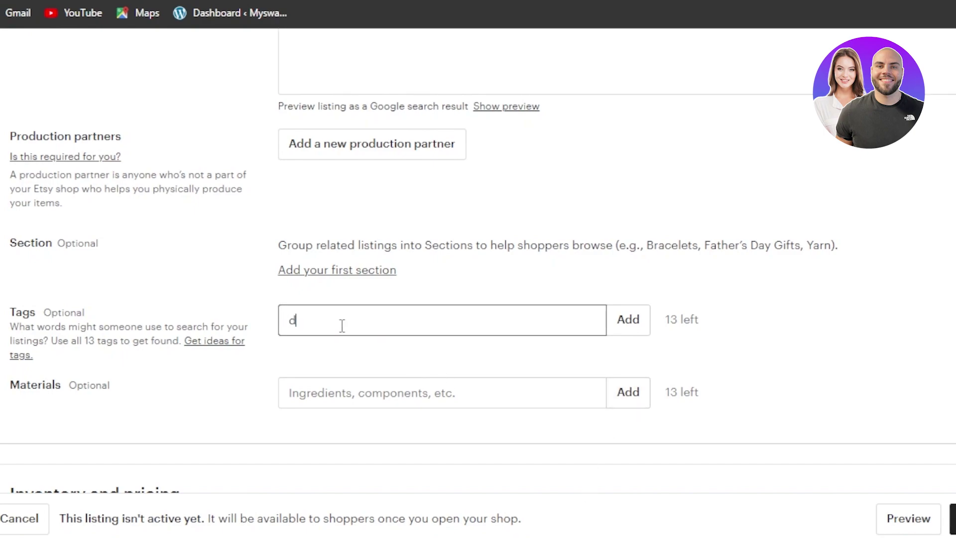
{"action": "type", "text": "igital art"}
{"action": "key", "text": "Return"}
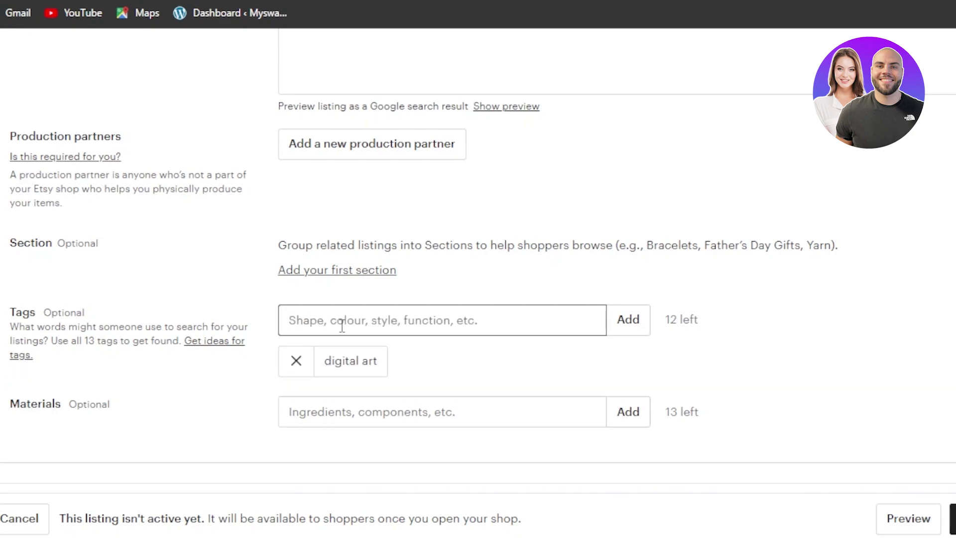
{"action": "type", "text": "wall art"}
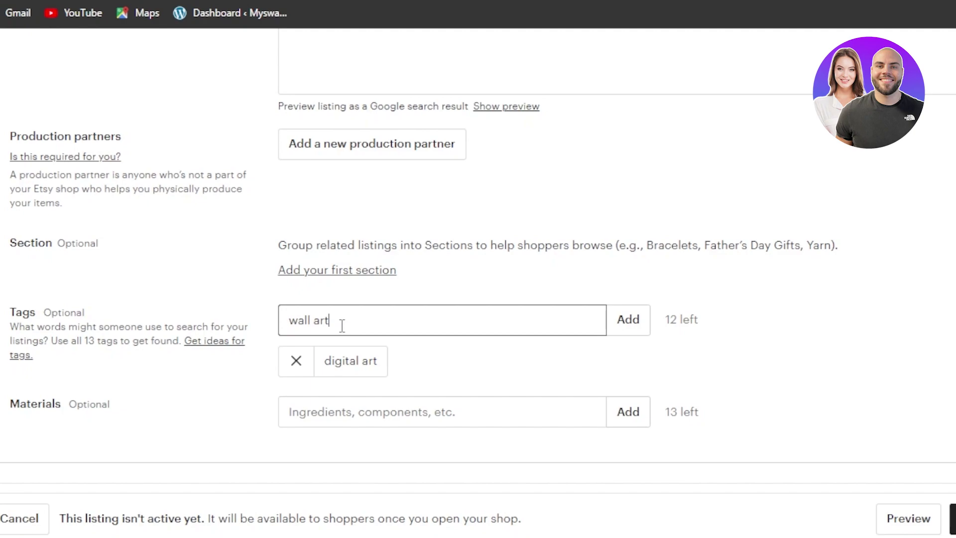
{"action": "key", "text": "Return"}
{"action": "type", "text": "printable"}
{"action": "key", "text": "Return"}
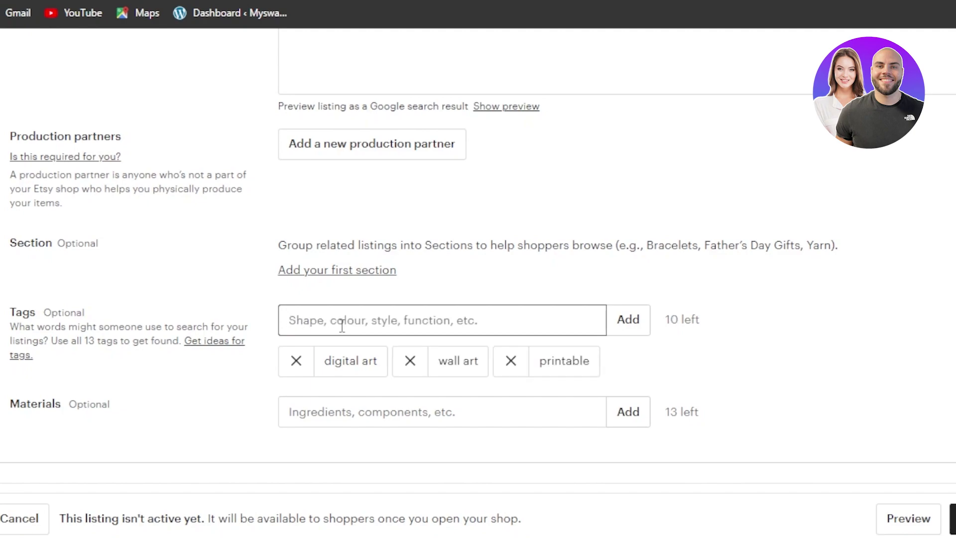
{"action": "type", "text": "ae"}
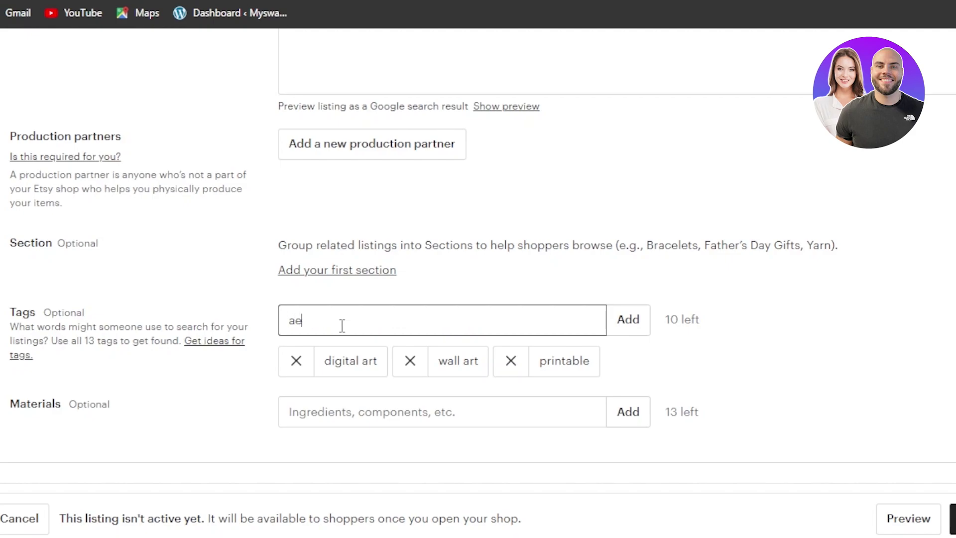
{"action": "type", "text": "sthetic"}
{"action": "key", "text": "Return"}
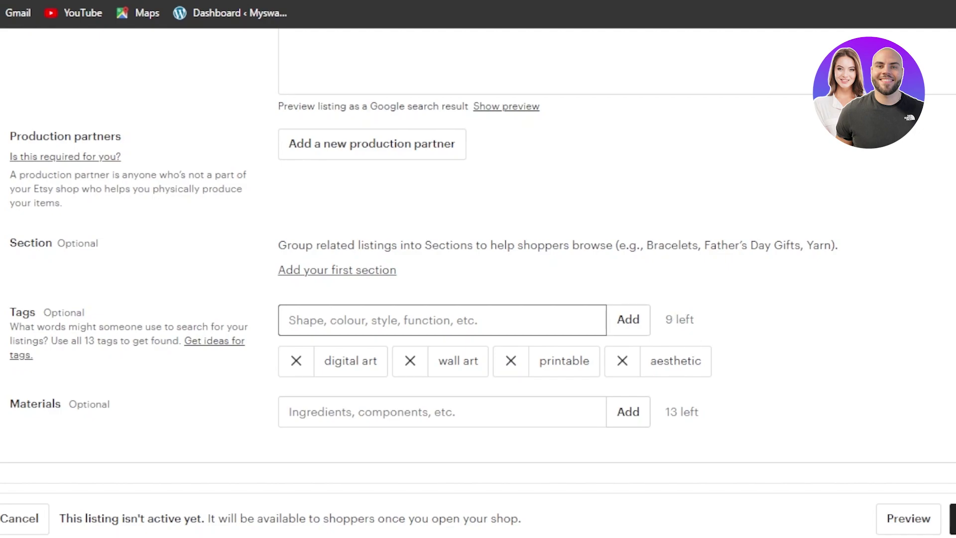
Replace the 0 price with 22 under Inventory and pricing
{"action": "scroll", "coordinate": [479, 267], "scroll_direction": "down", "scroll_amount": 4}
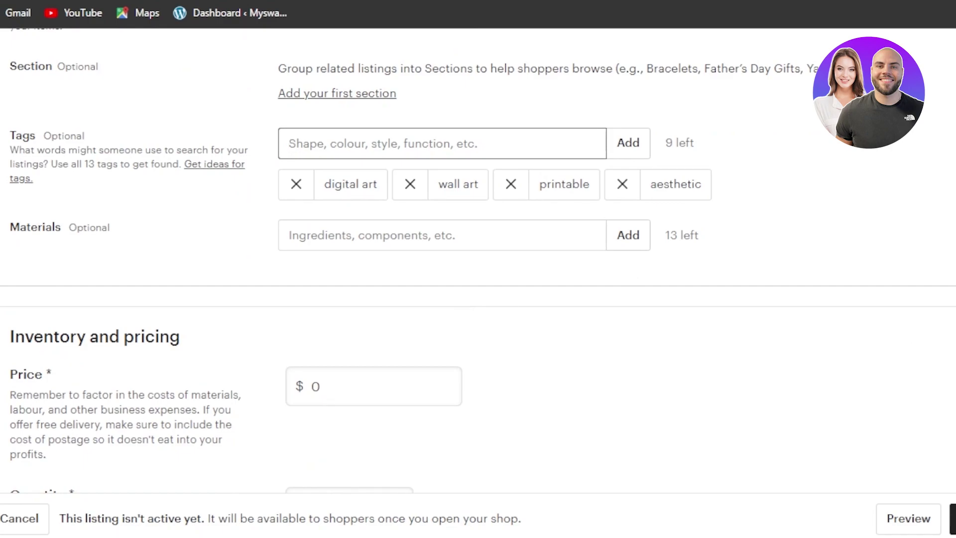
{"action": "scroll", "coordinate": [478, 259], "scroll_direction": "down", "scroll_amount": 5}
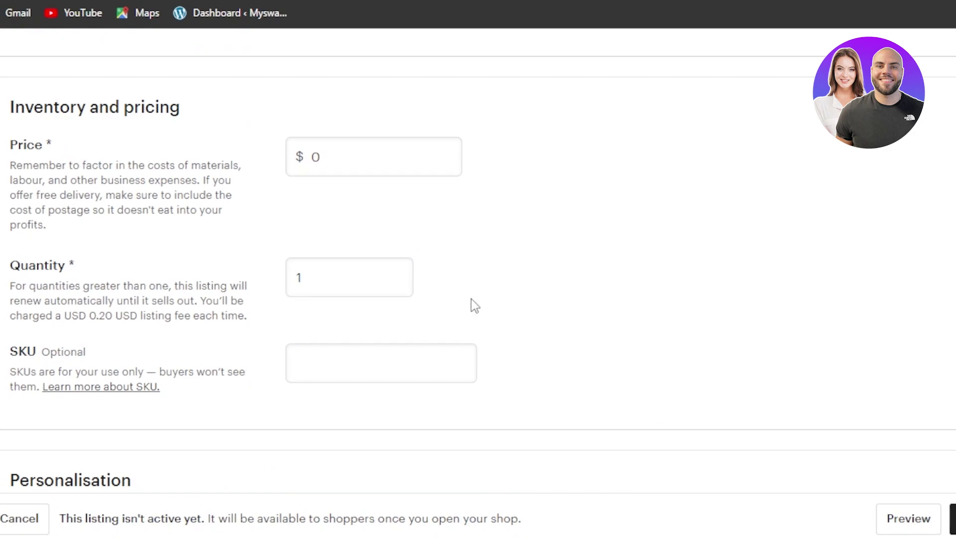
{"action": "left_click", "coordinate": [331, 166]}
{"action": "key", "text": "BackSpace"}
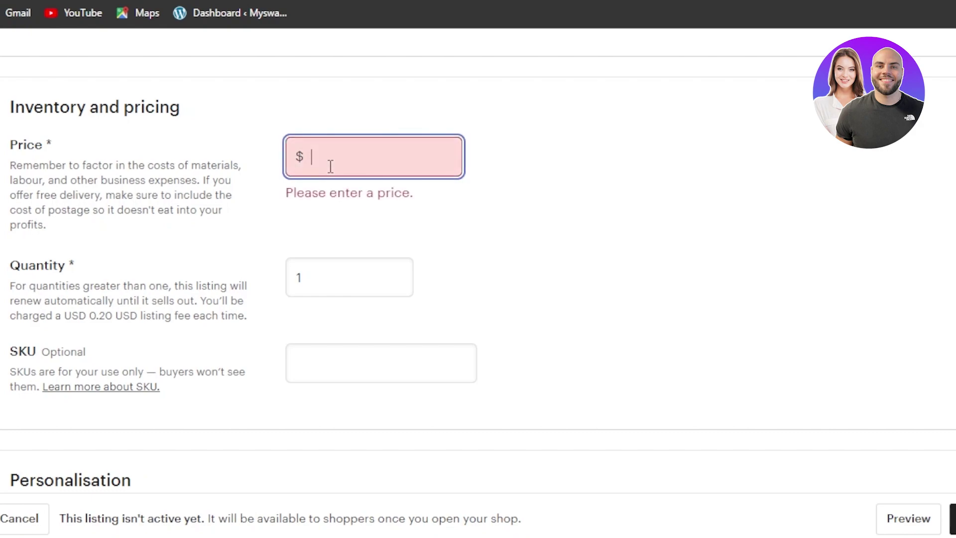
{"action": "type", "text": "22"}
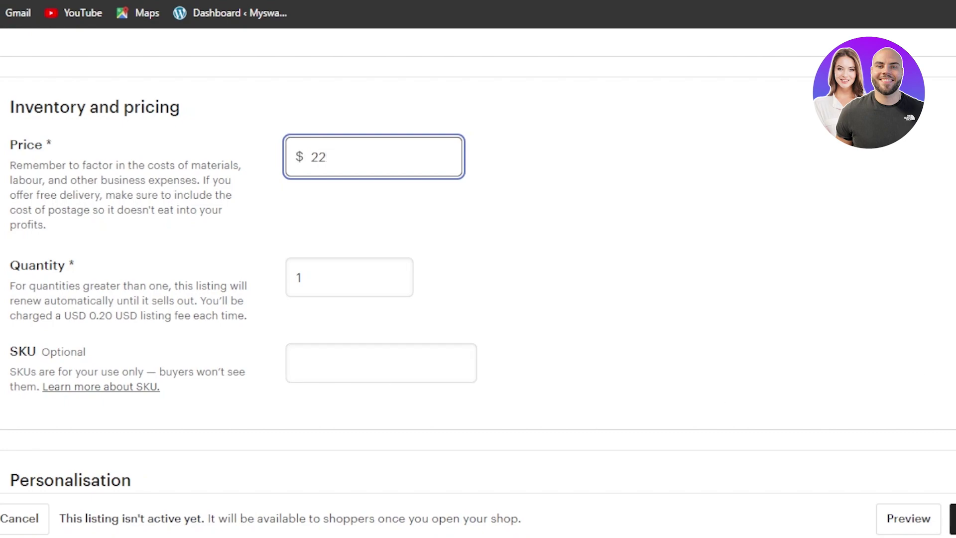
{"action": "scroll", "coordinate": [529, 359], "scroll_direction": "down", "scroll_amount": 7}
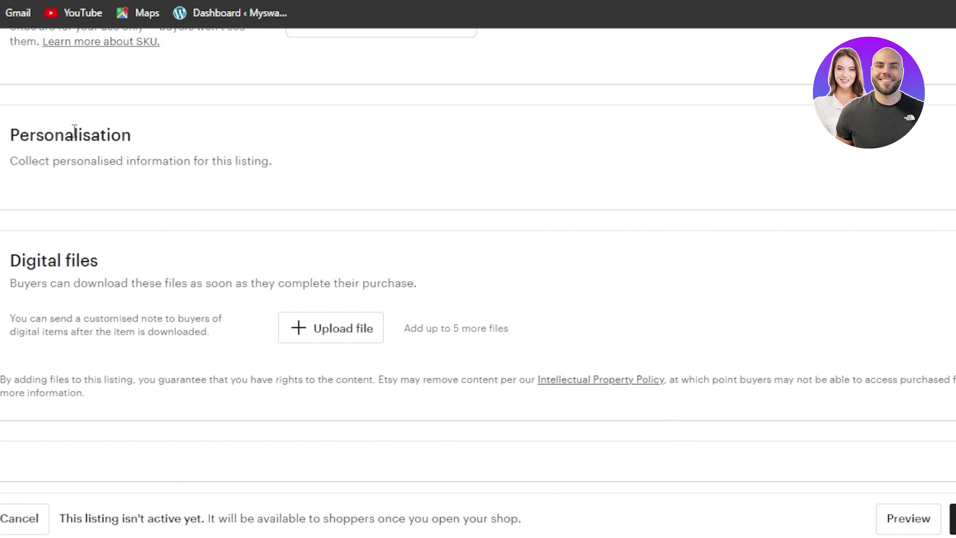
{"action": "left_click", "coordinate": [928, 135]}
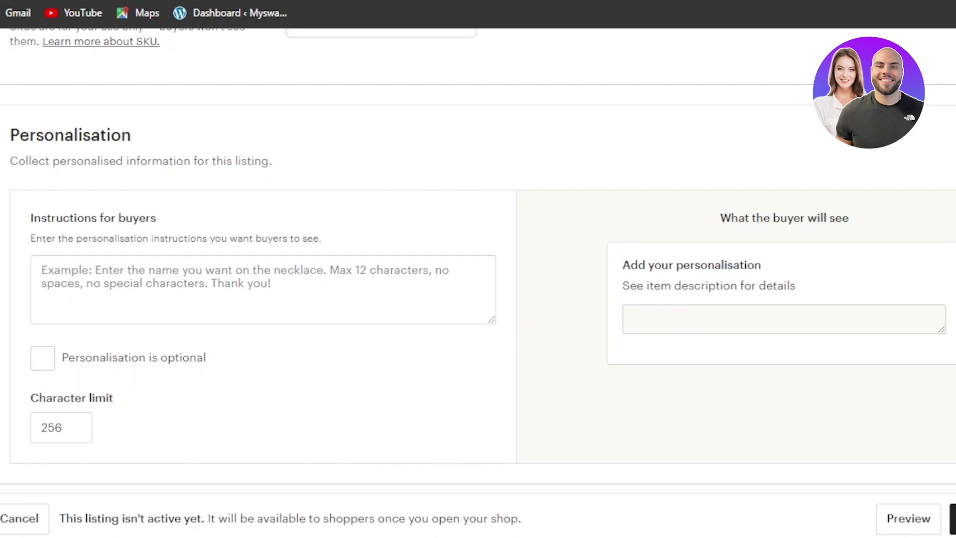
{"action": "scroll", "coordinate": [479, 257], "scroll_direction": "down", "scroll_amount": 2}
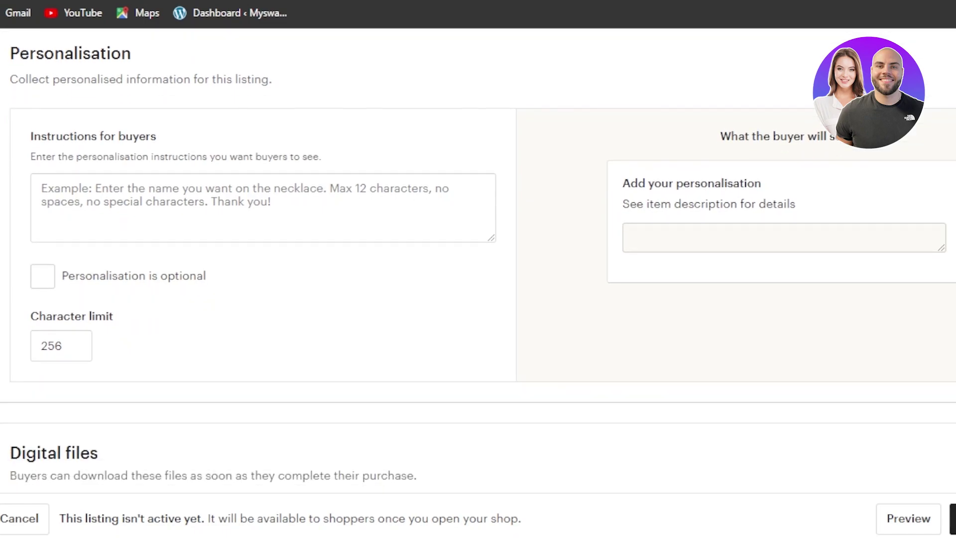
{"action": "scroll", "coordinate": [479, 257], "scroll_direction": "down", "scroll_amount": 1}
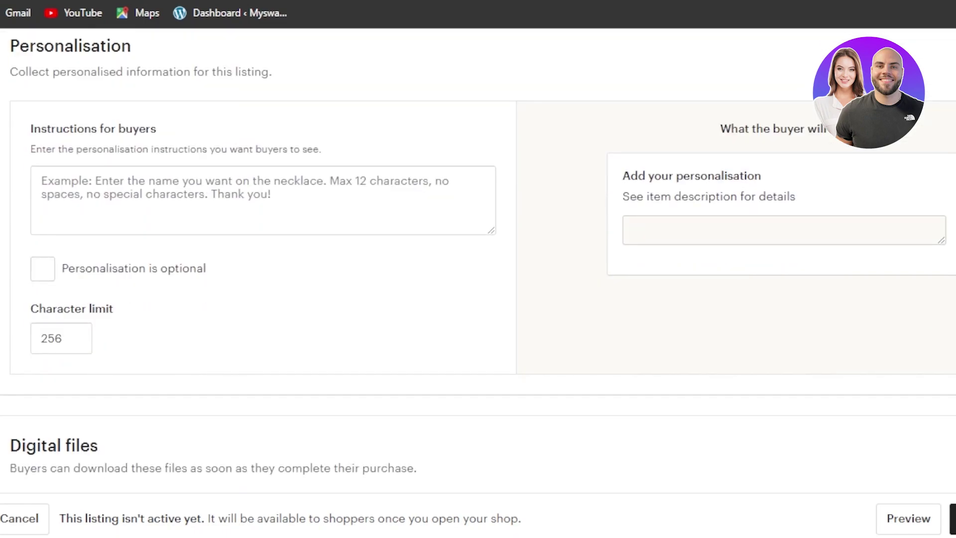
{"action": "scroll", "coordinate": [479, 269], "scroll_direction": "up", "scroll_amount": 8}
{"action": "scroll", "coordinate": [478, 269], "scroll_direction": "down", "scroll_amount": 4}
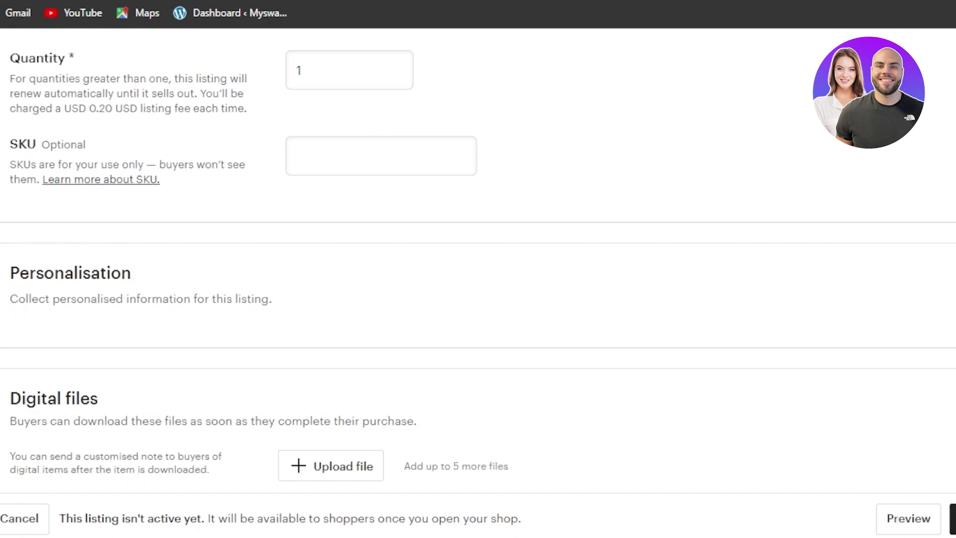
Scroll through the Digital files section to check that sportsflyer.png (1.44 MB) is attached
{"action": "scroll", "coordinate": [478, 259], "scroll_direction": "down", "scroll_amount": 4}
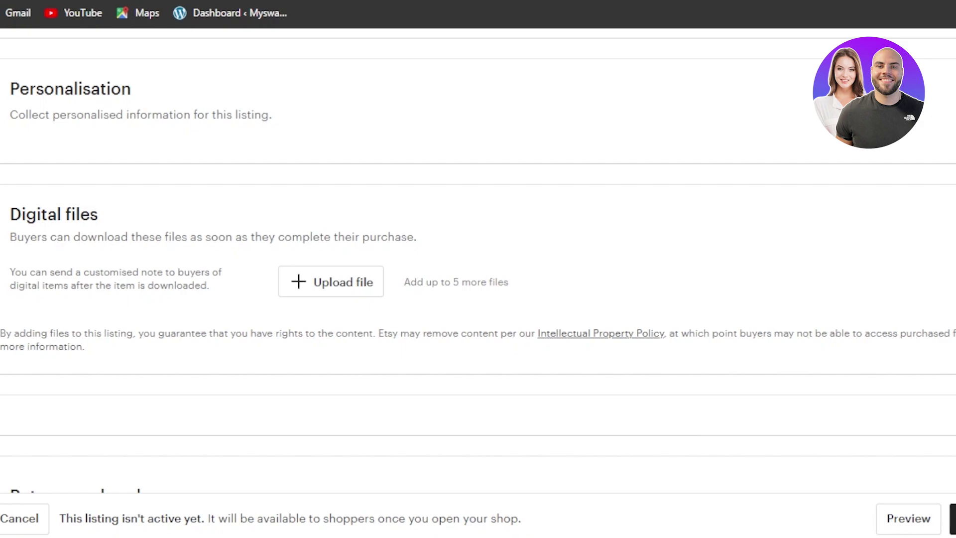
{"action": "scroll", "coordinate": [478, 249], "scroll_direction": "down", "scroll_amount": 5}
{"action": "scroll", "coordinate": [479, 250], "scroll_direction": "up", "scroll_amount": 15}
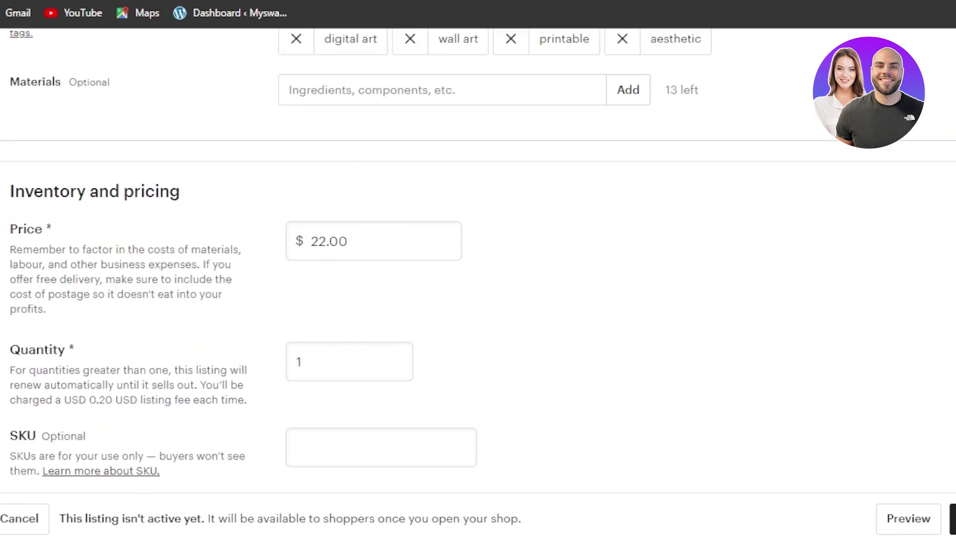
{"action": "scroll", "coordinate": [721, 324], "scroll_direction": "down", "scroll_amount": 10}
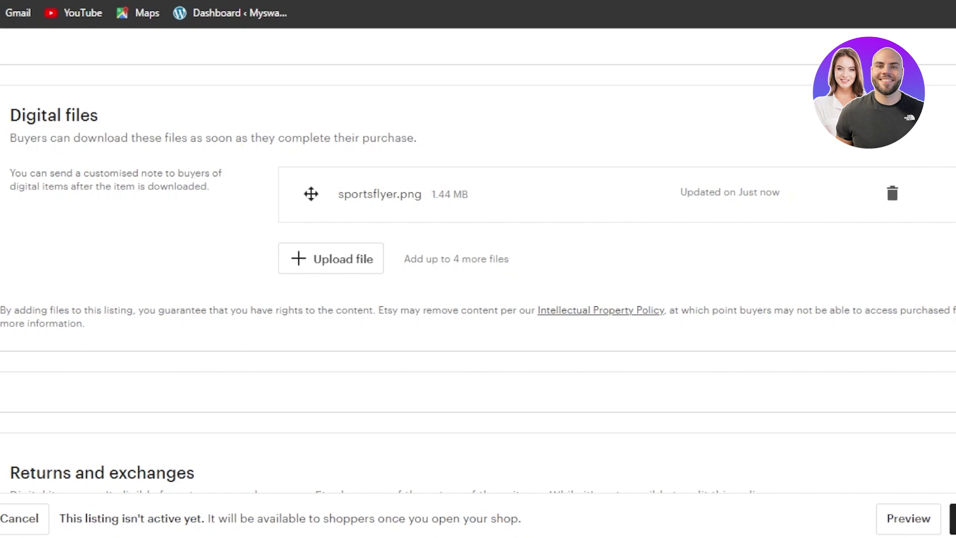
Scroll to the bottom of the listing form and preview the Printable Wall Art listing
{"action": "scroll", "coordinate": [478, 259], "scroll_direction": "down", "scroll_amount": 5}
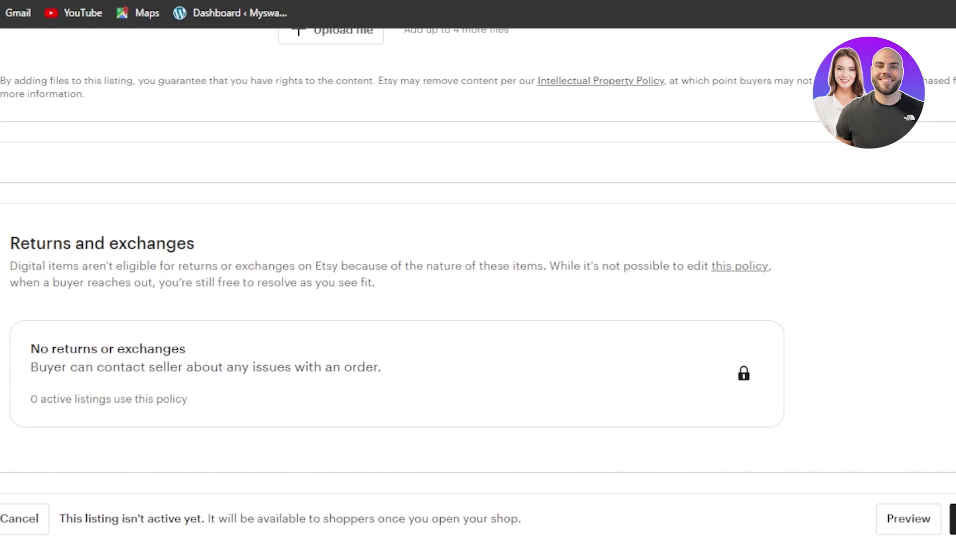
{"action": "scroll", "coordinate": [478, 259], "scroll_direction": "up", "scroll_amount": 20}
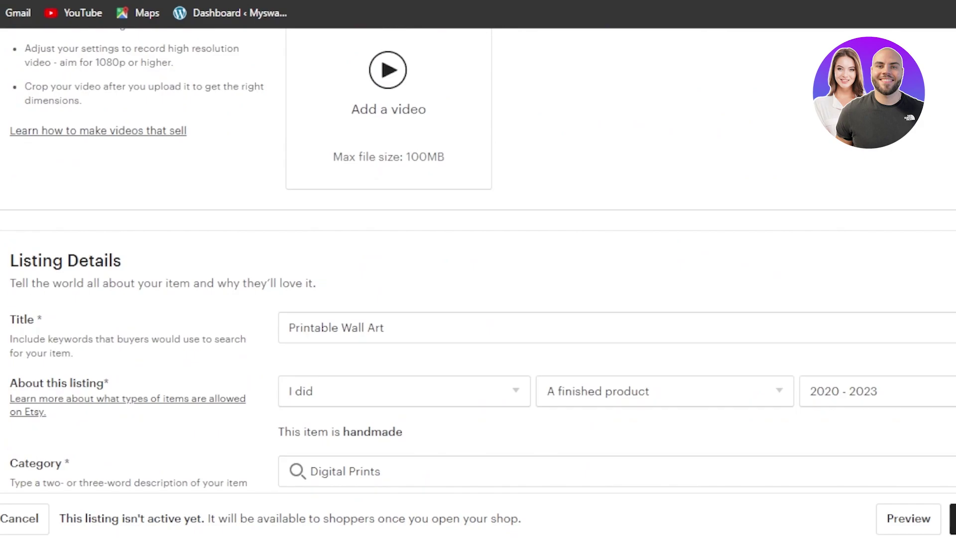
{"action": "key", "text": "ctrl+a"}
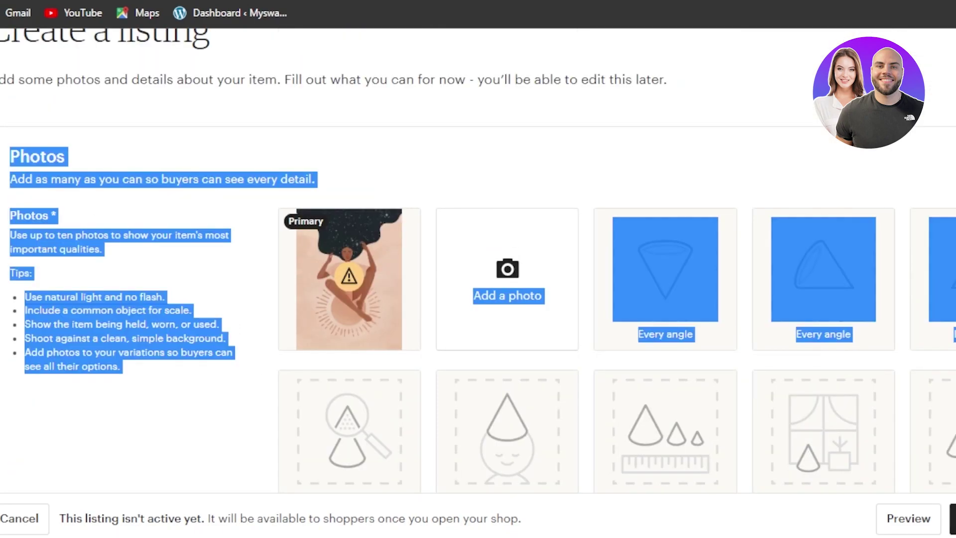
{"action": "scroll", "coordinate": [479, 259], "scroll_direction": "down", "scroll_amount": 20}
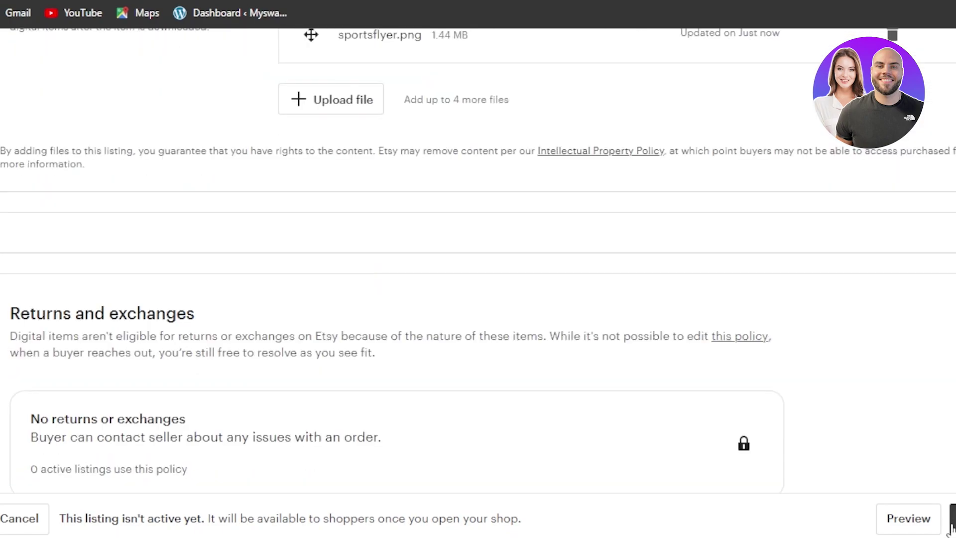
{"action": "left_click", "coordinate": [916, 521]}
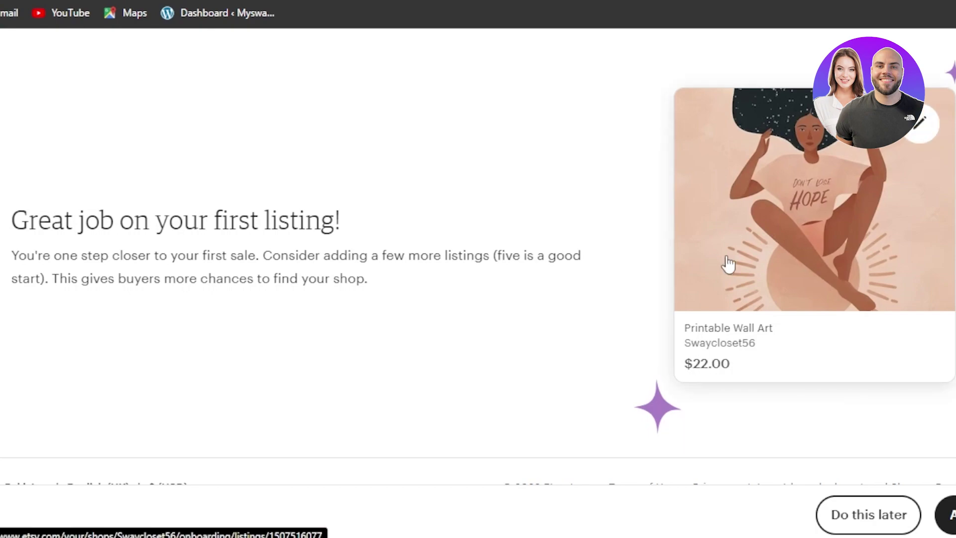
Scroll the first-listing confirmation page showing Printable Wall Art at $22.00
{"action": "scroll", "coordinate": [726, 263], "scroll_direction": "down", "scroll_amount": 1}
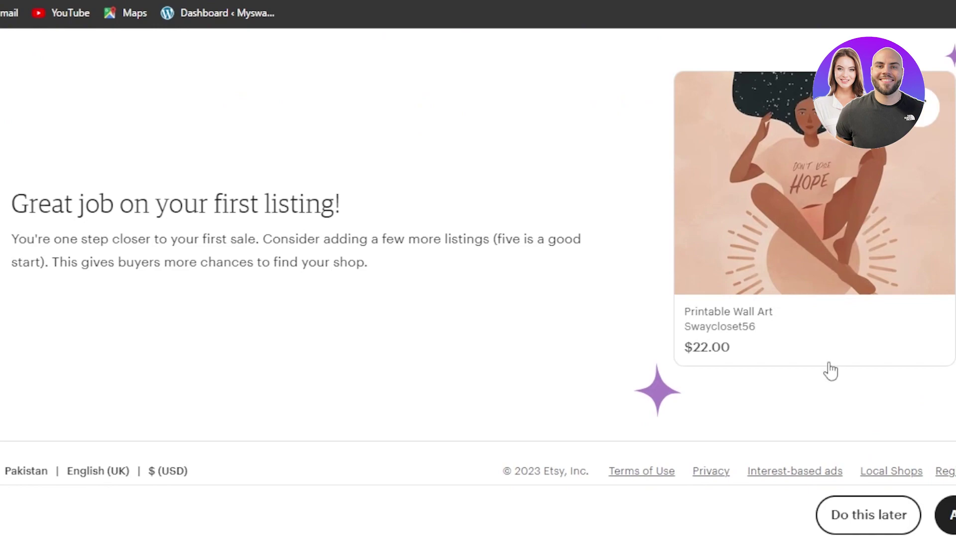
{"action": "scroll", "coordinate": [478, 249], "scroll_direction": "up", "scroll_amount": 2}
{"action": "scroll", "coordinate": [478, 249], "scroll_direction": "down", "scroll_amount": 1}
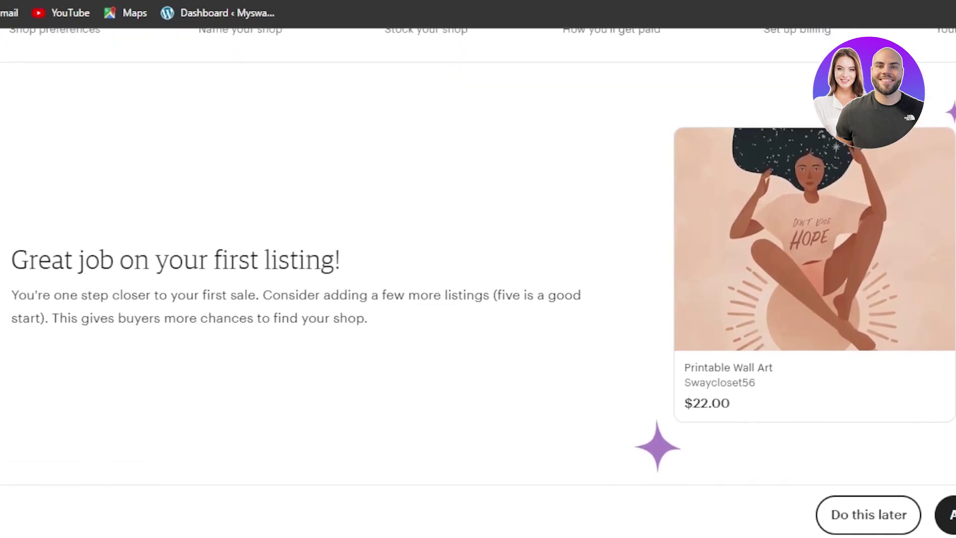